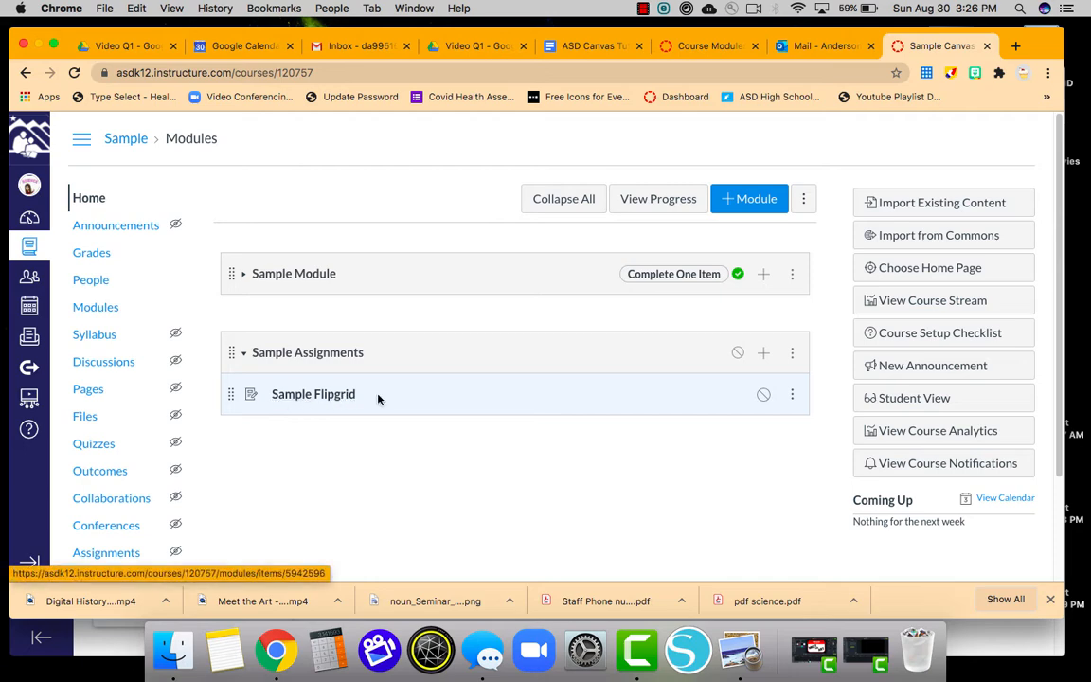
# Shrink the Canvas course window to reveal the guest browser with Dashboard and Flipgrid tabs.
pyautogui.doubleClick(1046, 46)
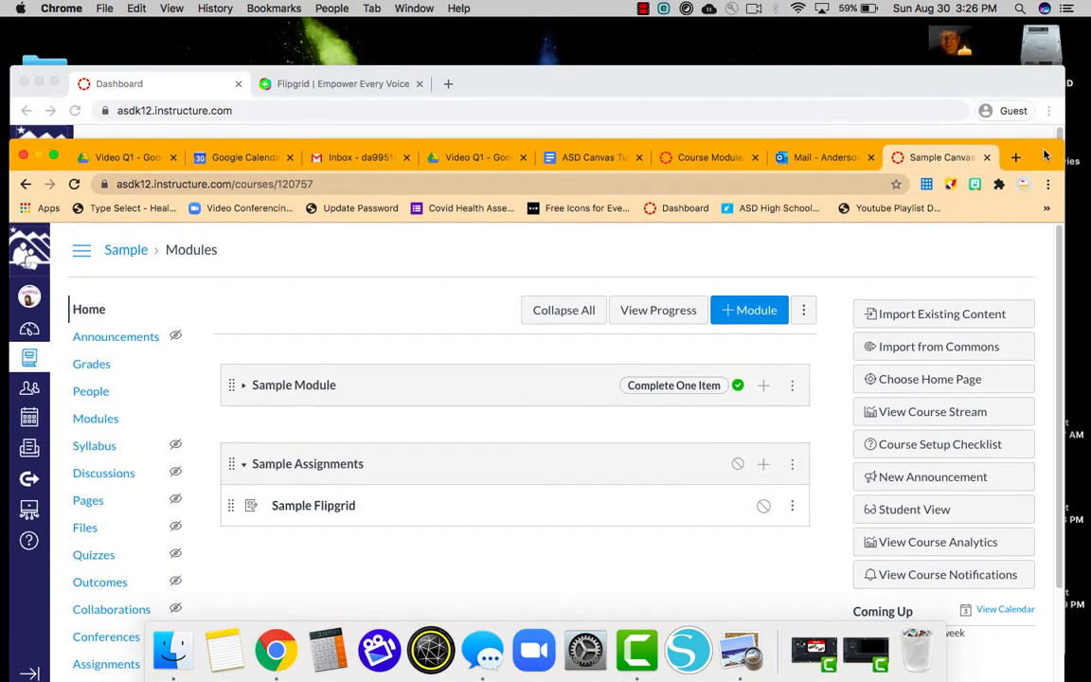
# Switch to the Flipgrid site and choose Google login under Educator Login.
pyautogui.click(984, 84)
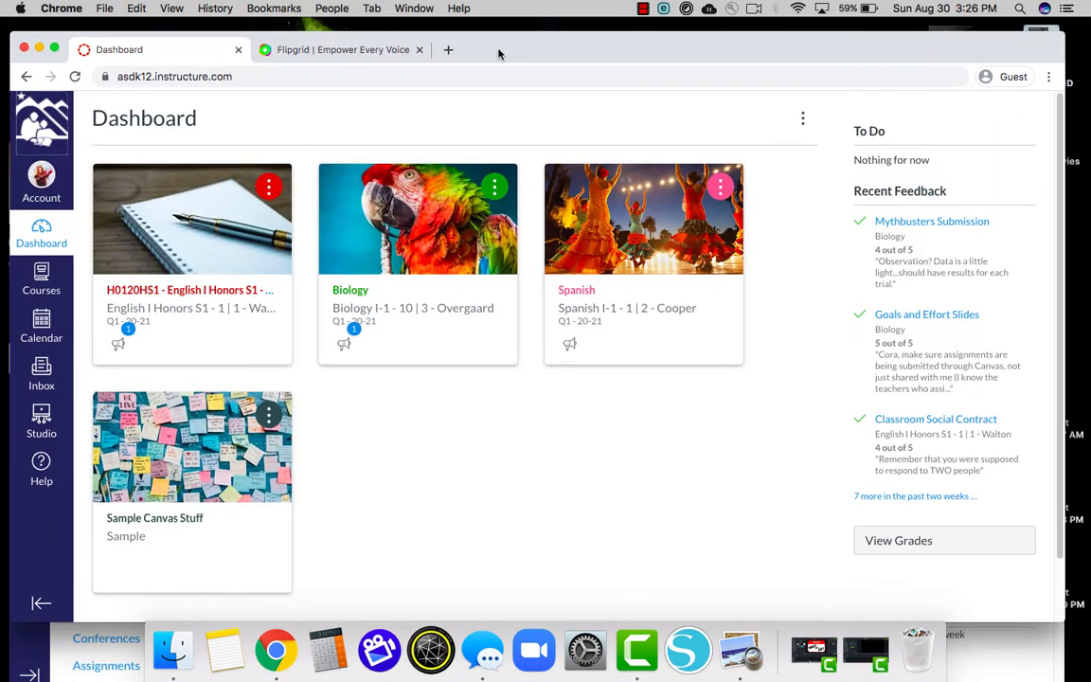
pyautogui.click(350, 49)
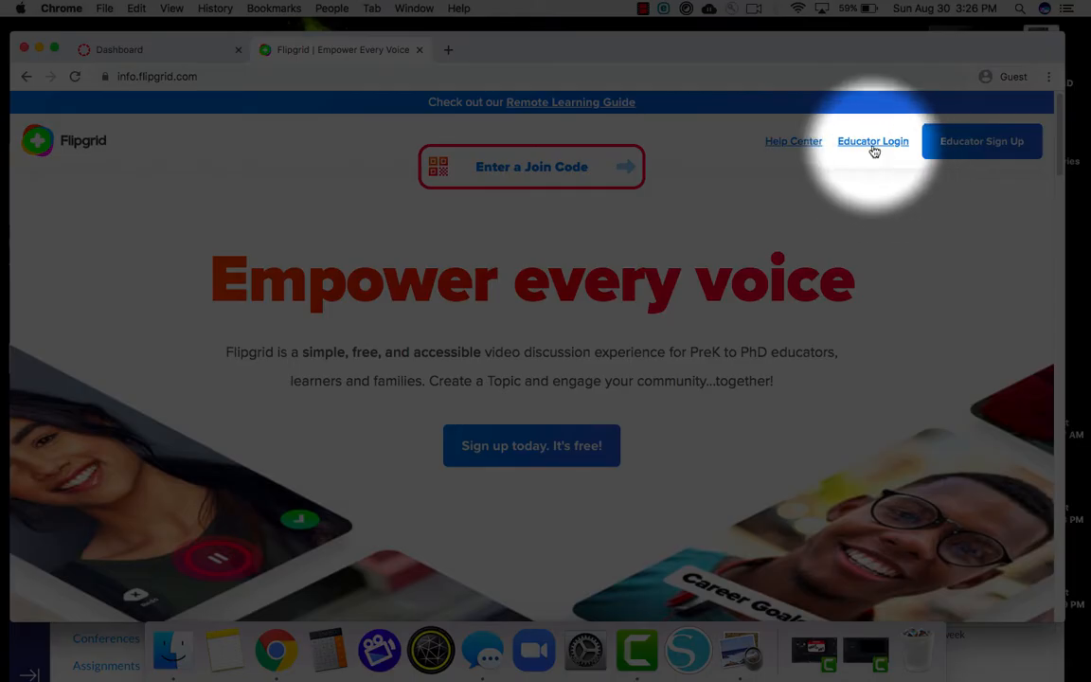
pyautogui.click(872, 144)
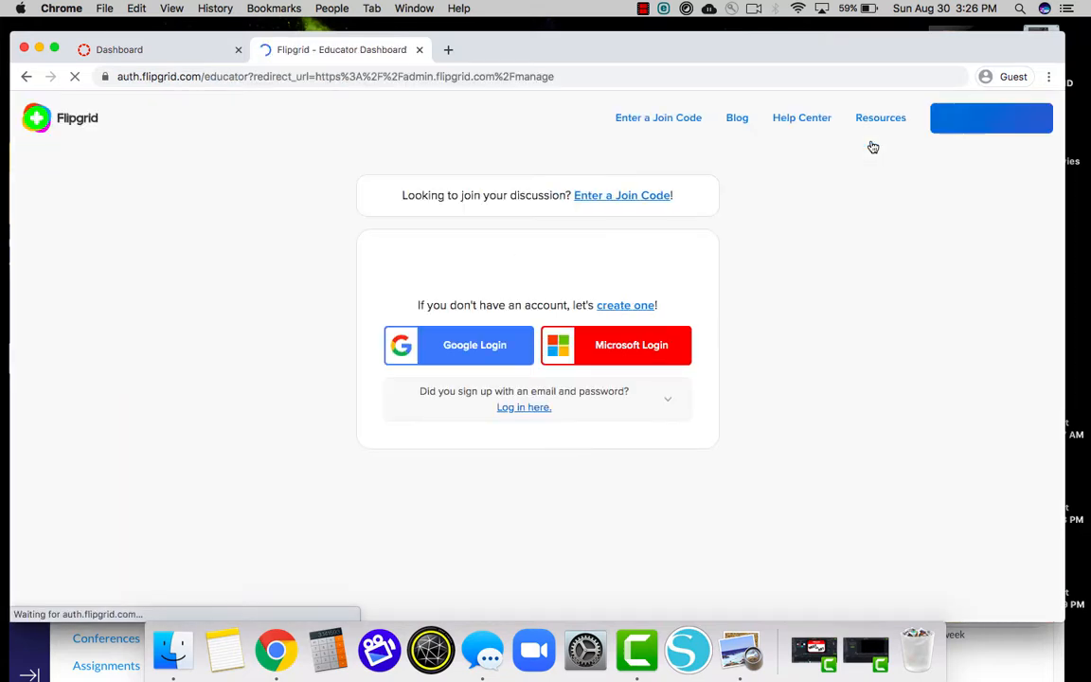
pyautogui.click(471, 348)
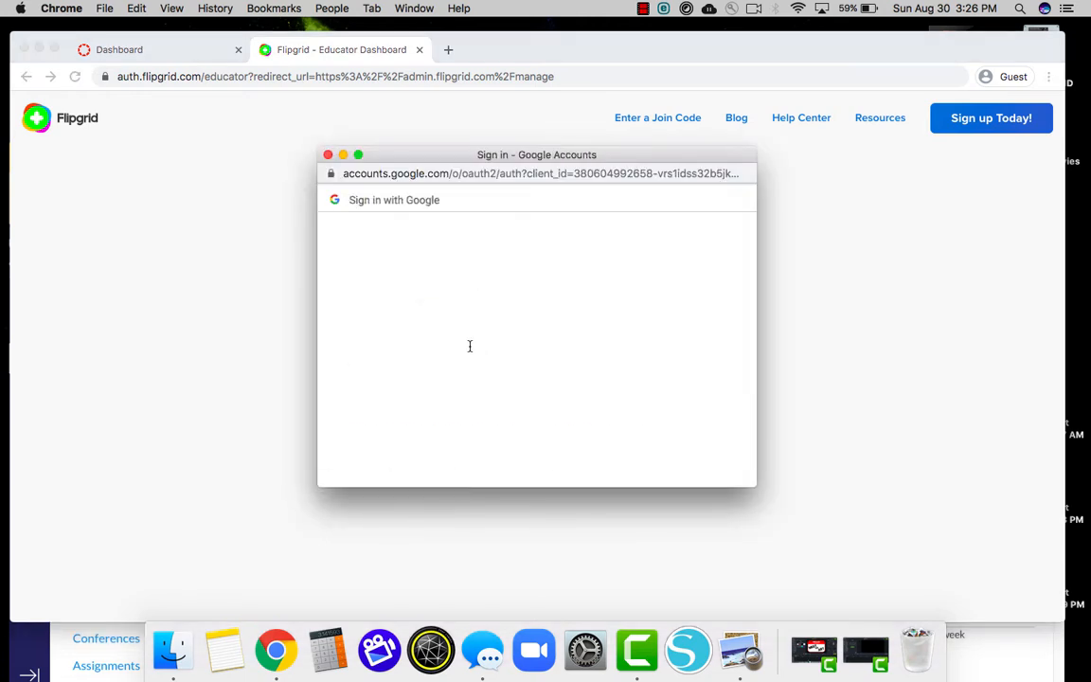
# Enter the school Google e-mail, then the district username and password.
pyautogui.click(478, 333)
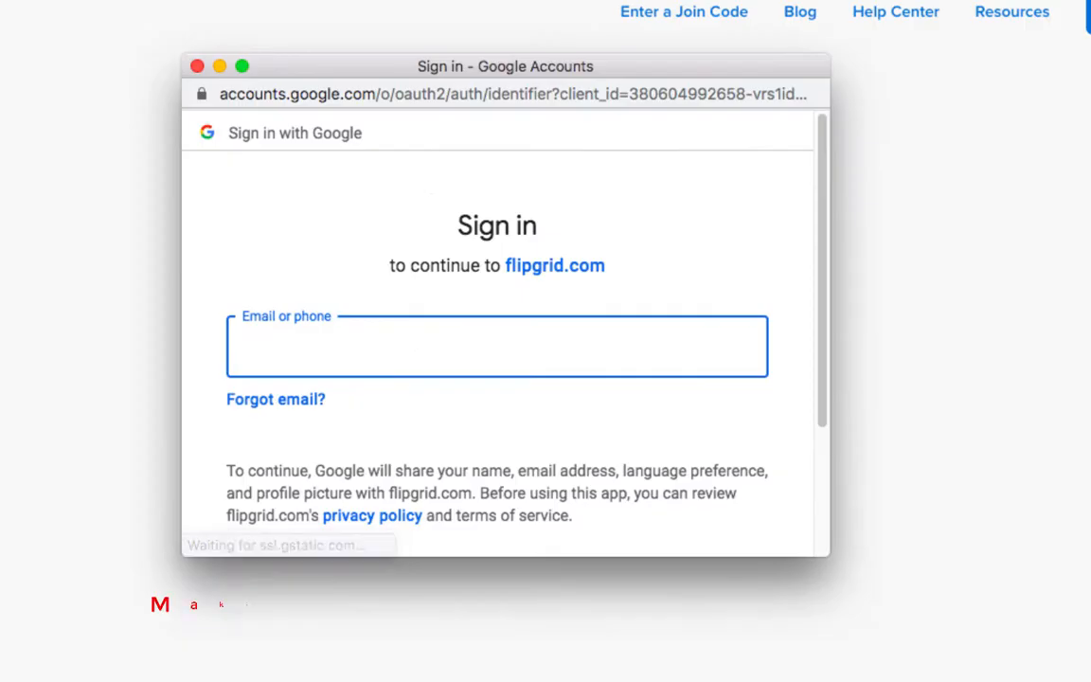
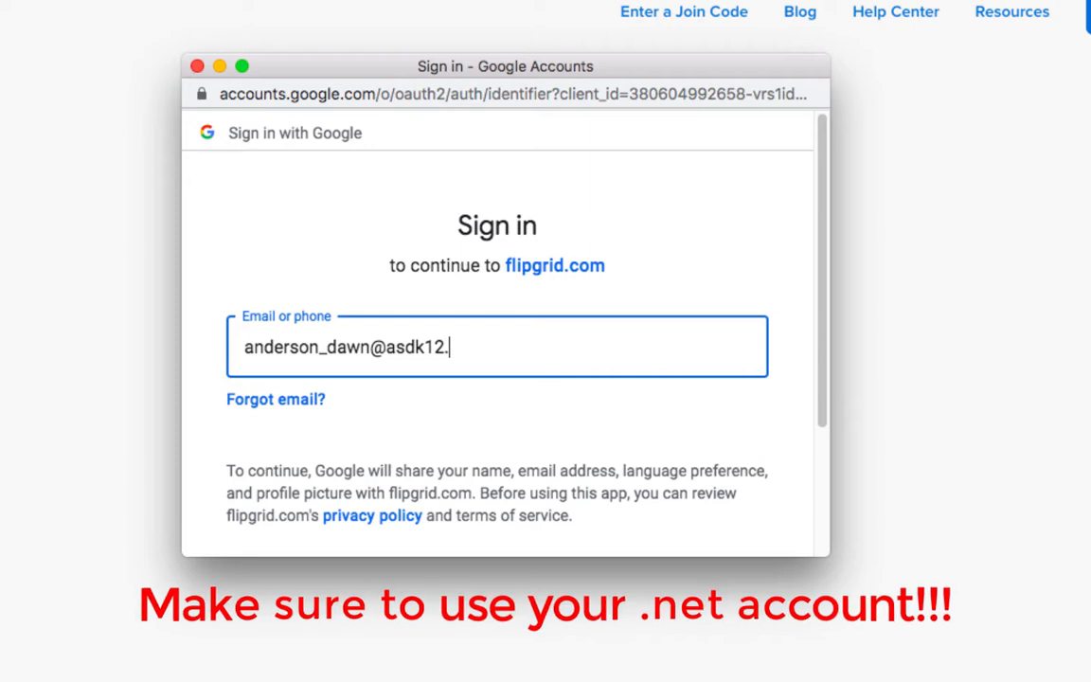
pyautogui.click(719, 543)
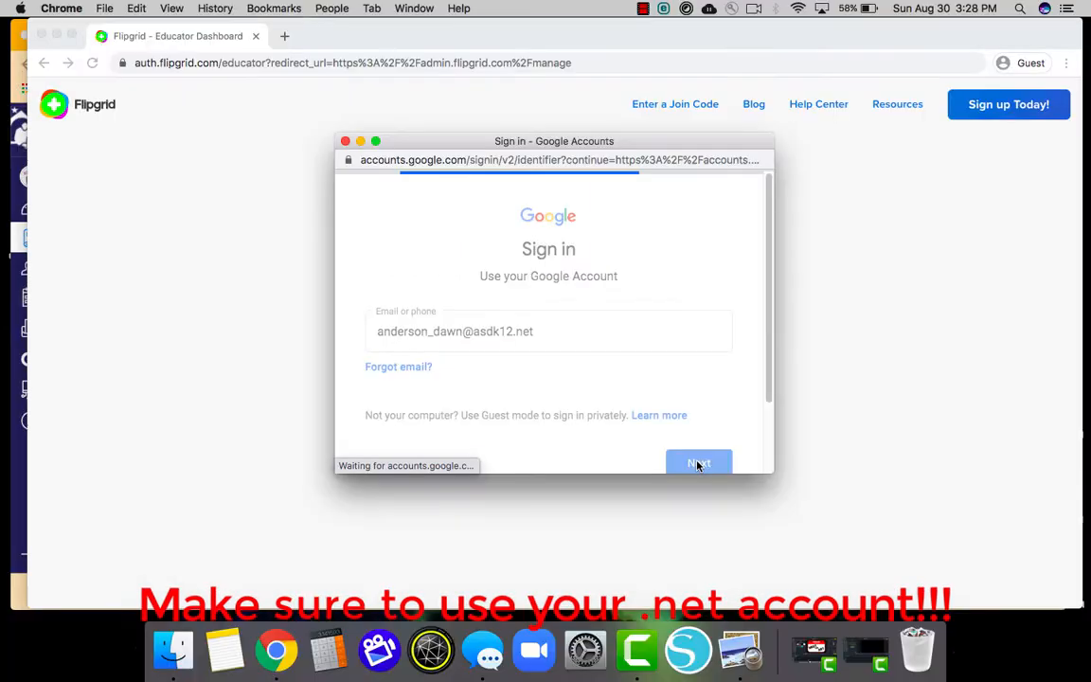
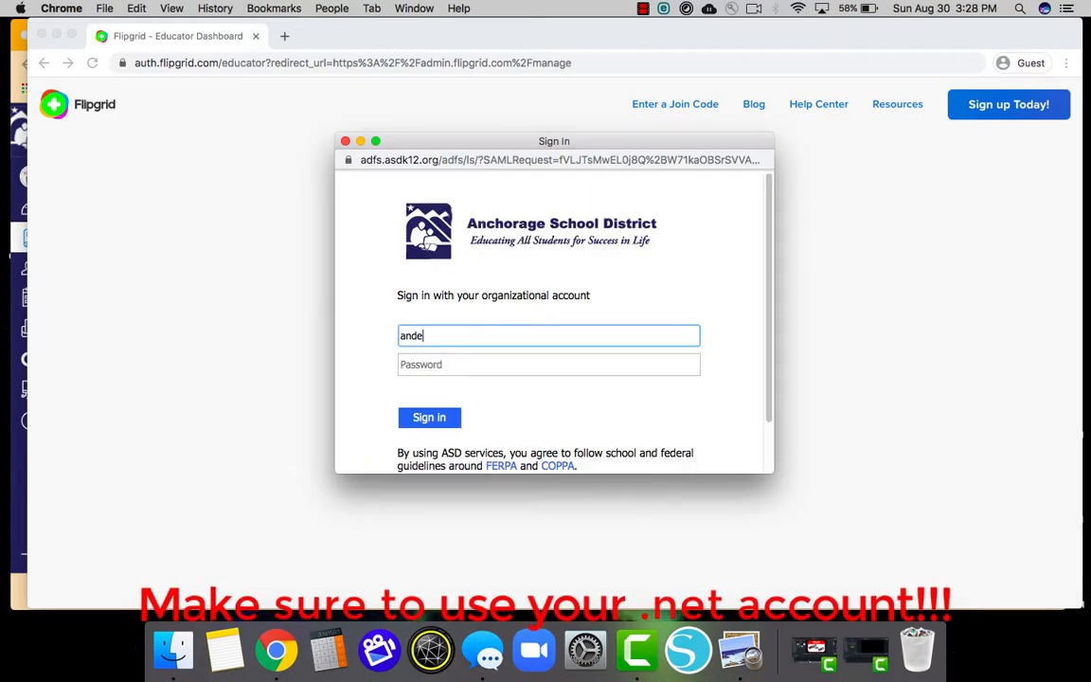
pyautogui.press('Tab')
pyautogui.write('•••••••')
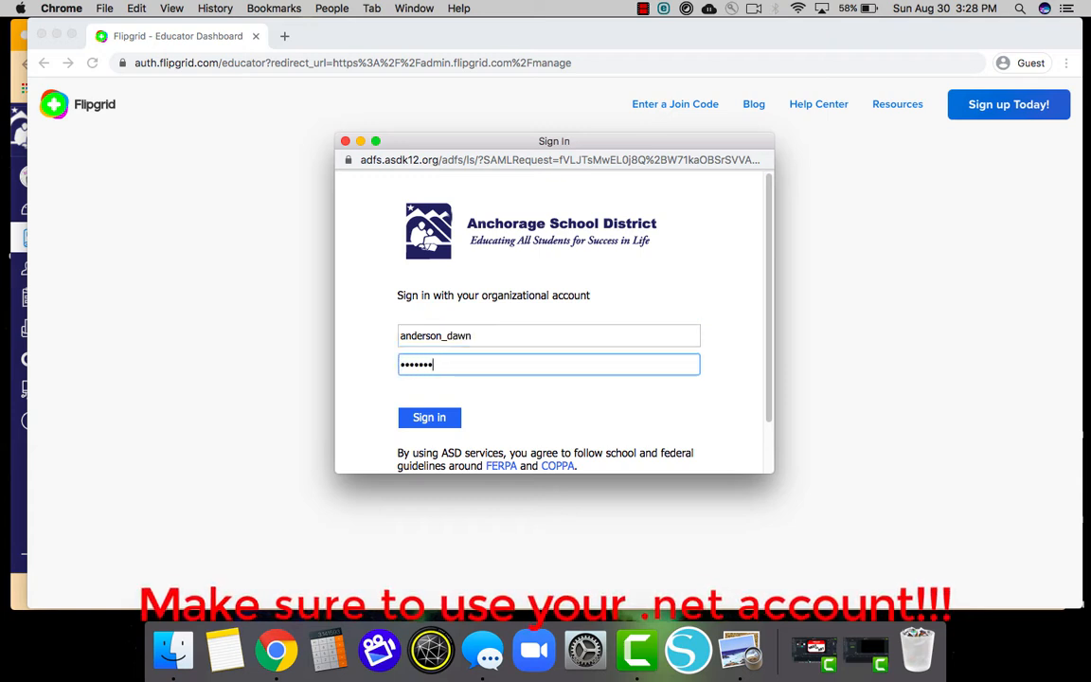
pyautogui.write('•••')
# Submit the district credentials to finish signing in to Flipgrid.
pyautogui.click(434, 420)
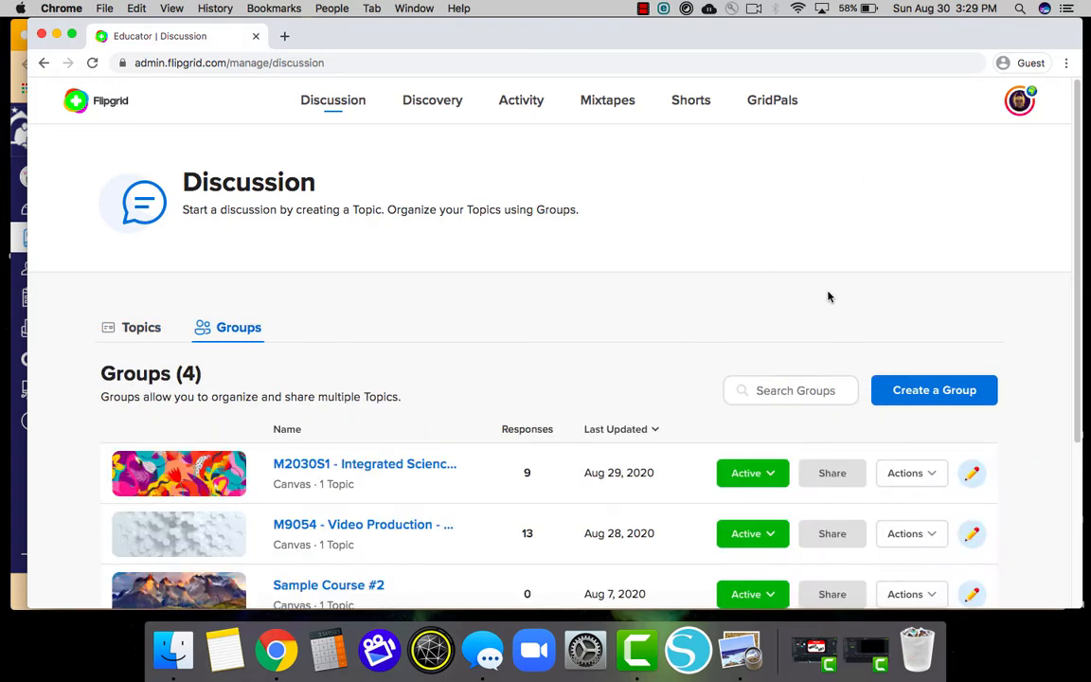
pyautogui.scroll(-4, 691, 409)
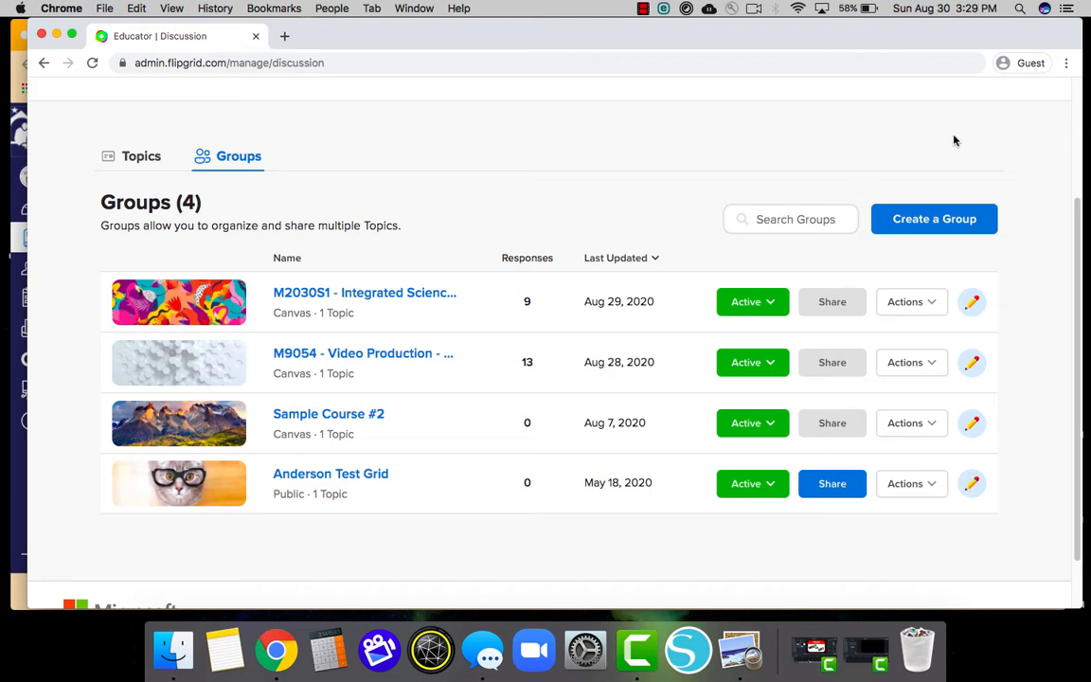
pyautogui.scroll(4, 952, 139)
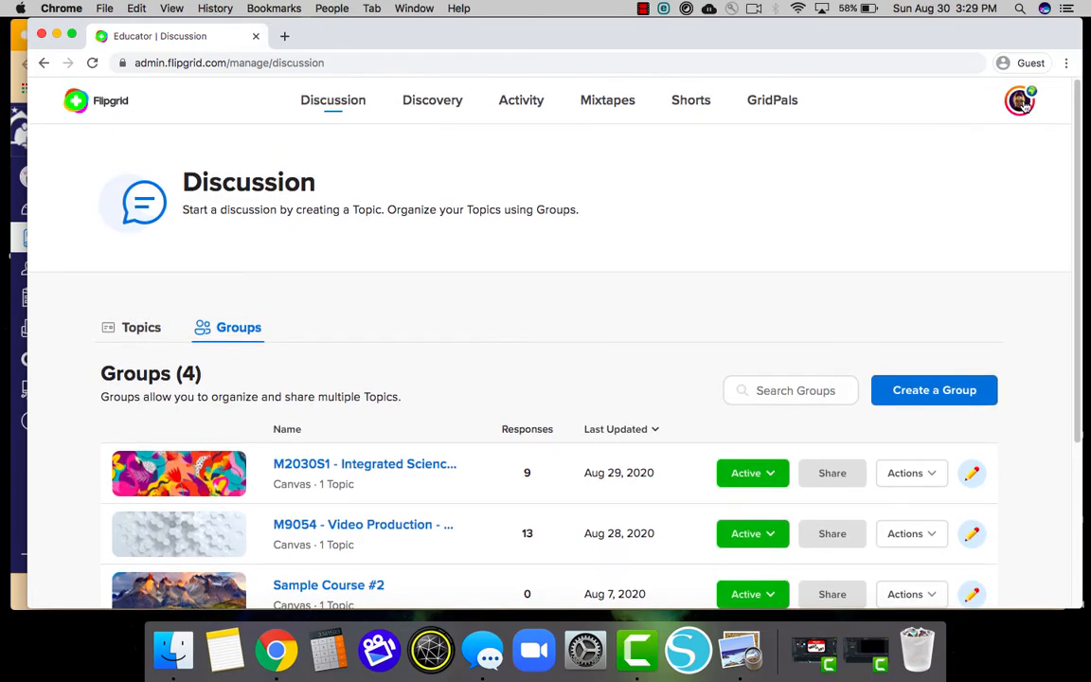
# Open Flipgrid's Canvas Integrations page with its consumer key and shared secret, then return to Canvas.
pyautogui.click(1020, 101)
pyautogui.click(956, 162)
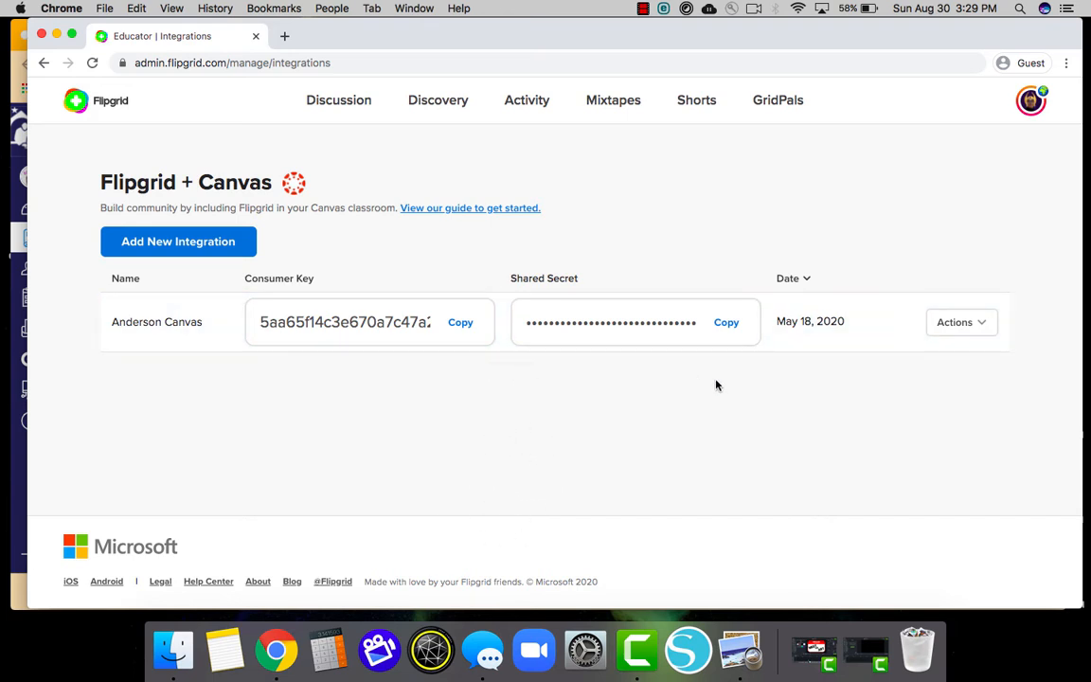
pyautogui.moveTo(547, 41); pyautogui.dragTo(539, 102)
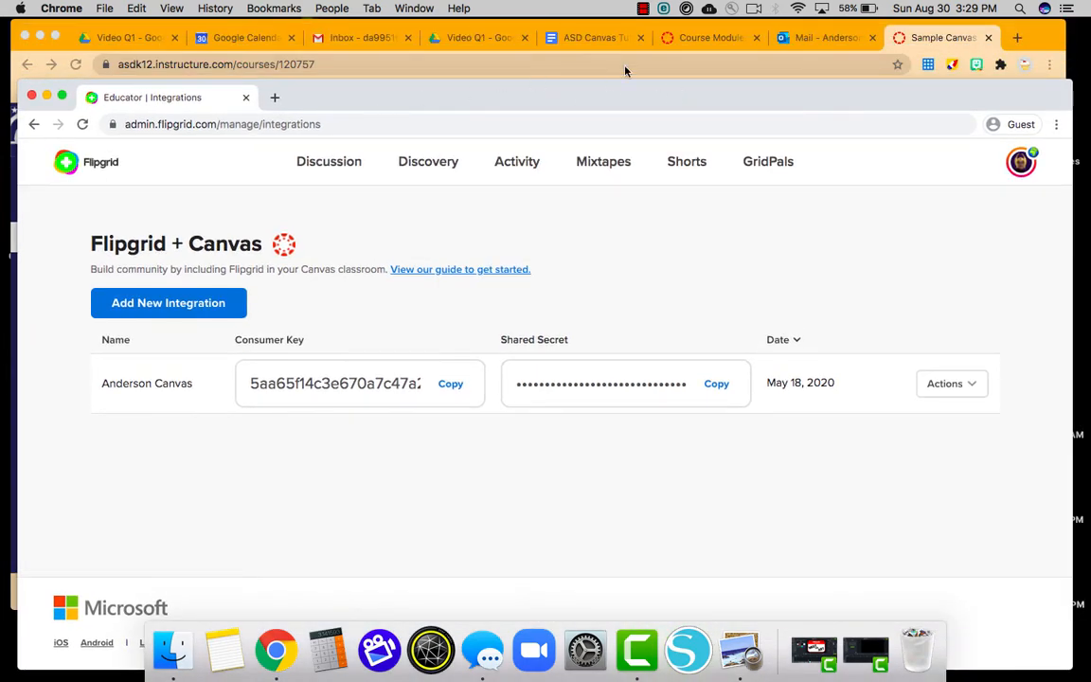
pyautogui.click(924, 37)
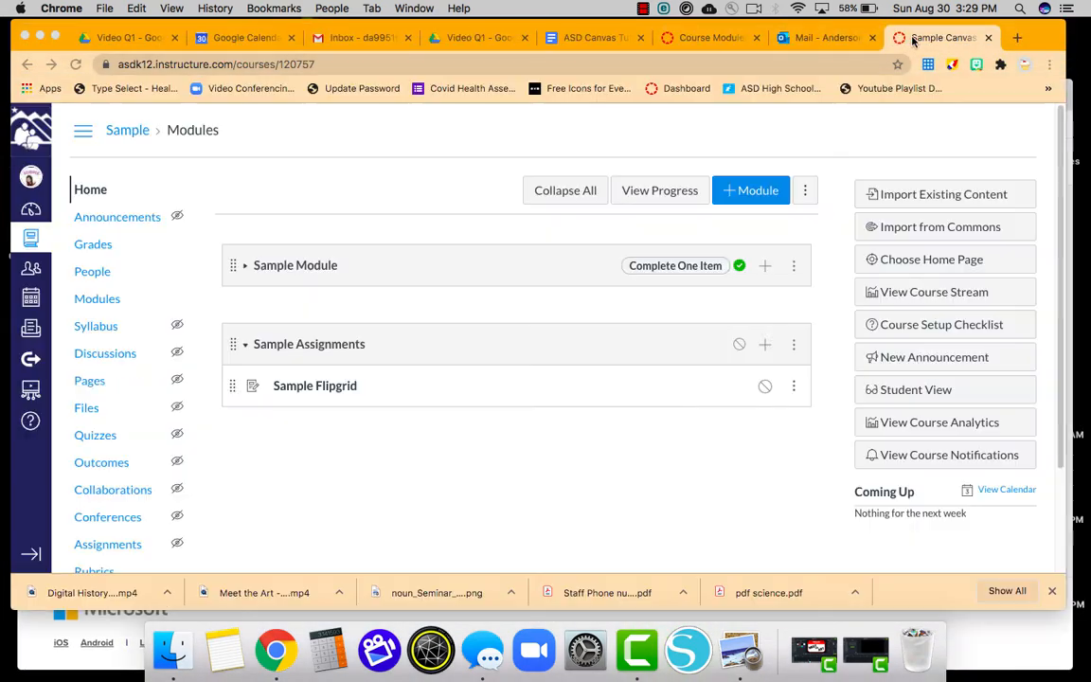
# Go to course Settings > Apps, filter to Not Installed, and open the Flipgrid app.
pyautogui.scroll(-3, 370, 218)
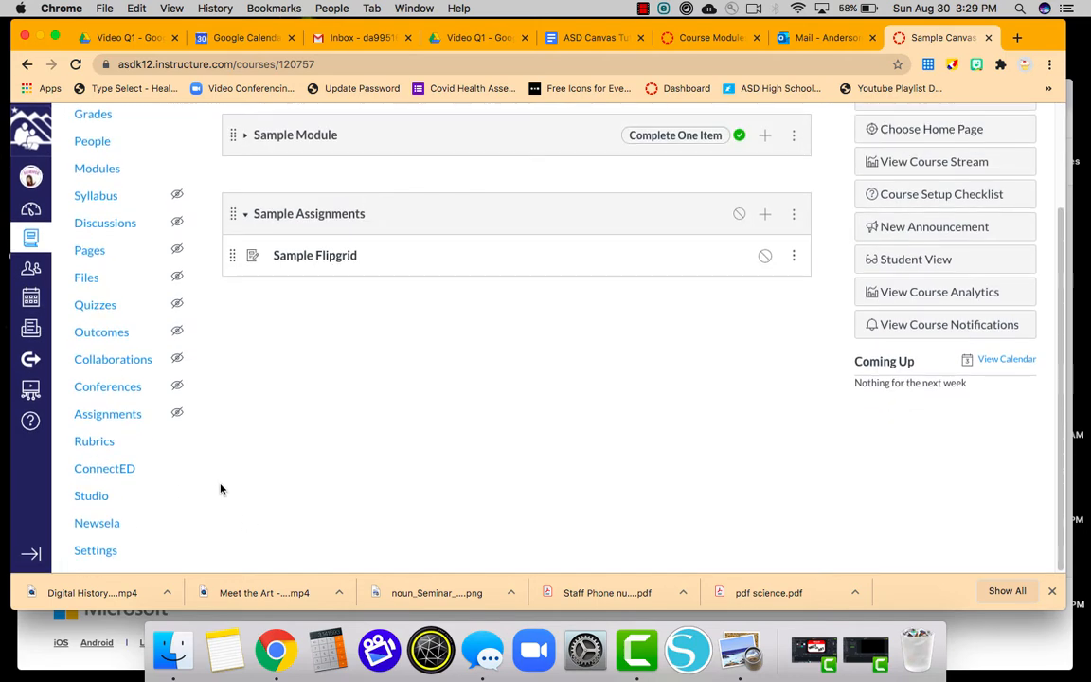
pyautogui.click(98, 553)
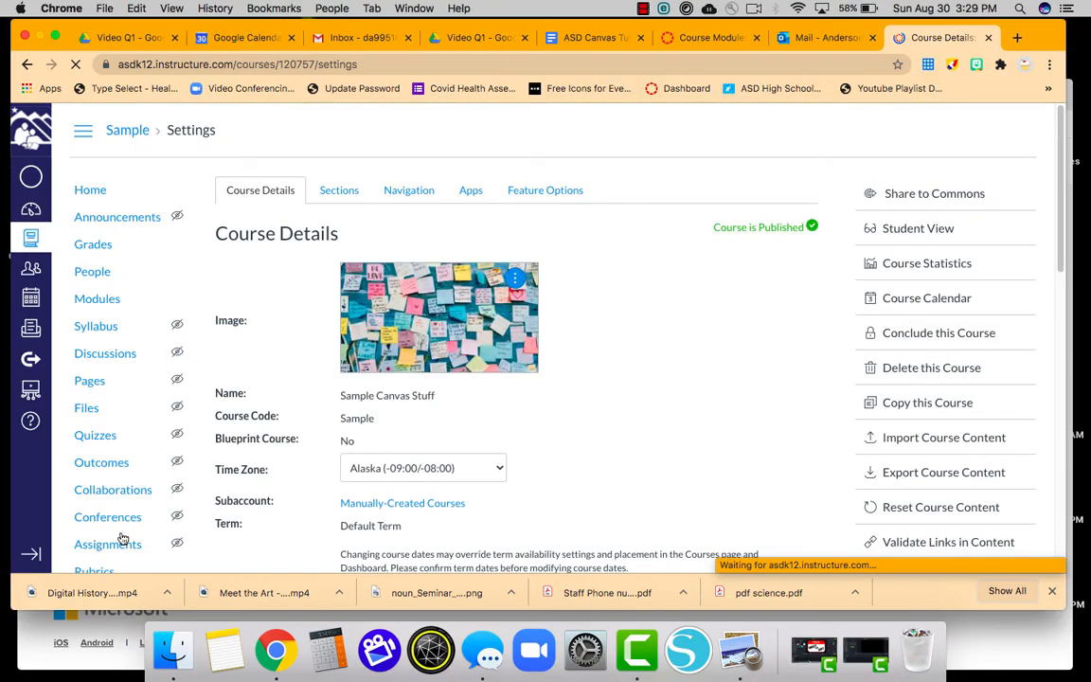
pyautogui.click(471, 192)
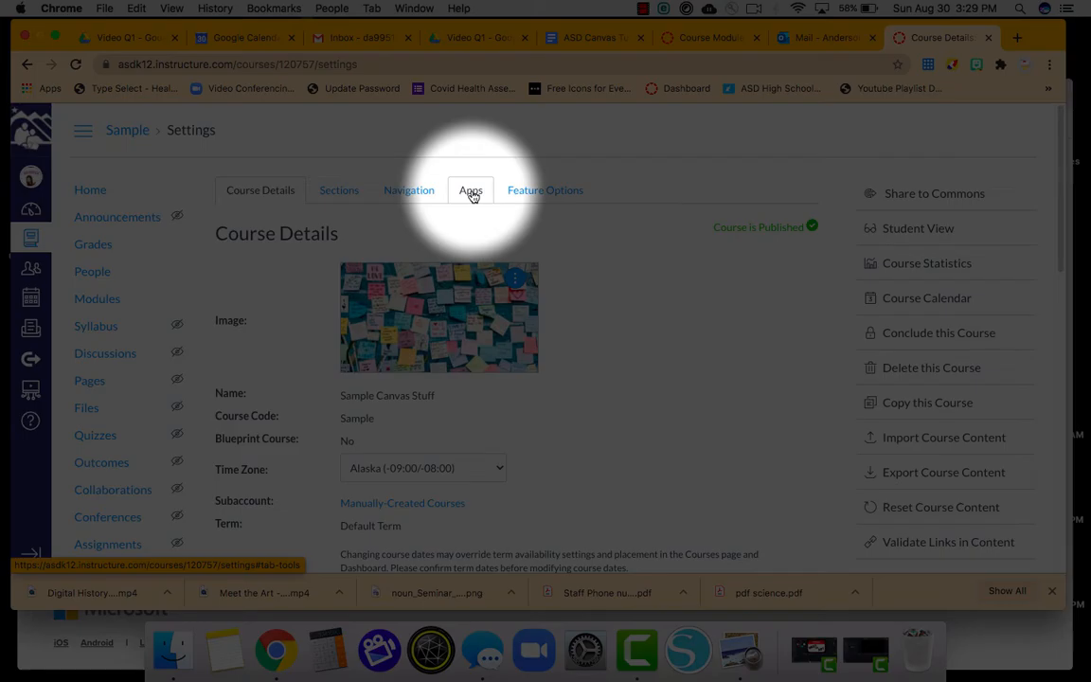
pyautogui.scroll(-5, 472, 194)
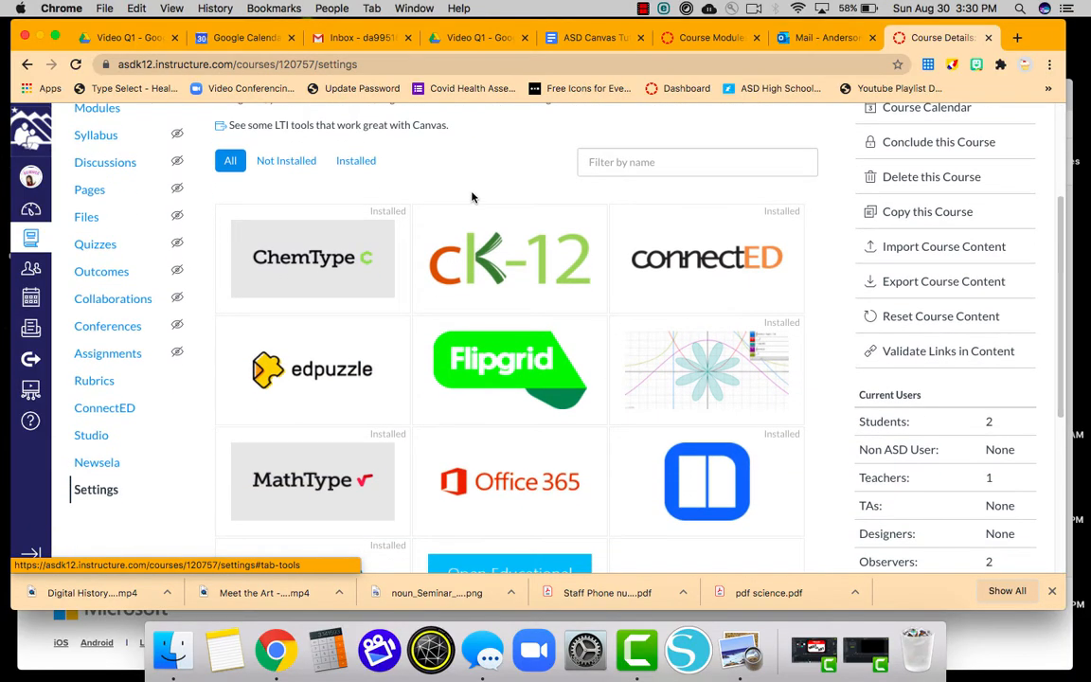
pyautogui.click(356, 161)
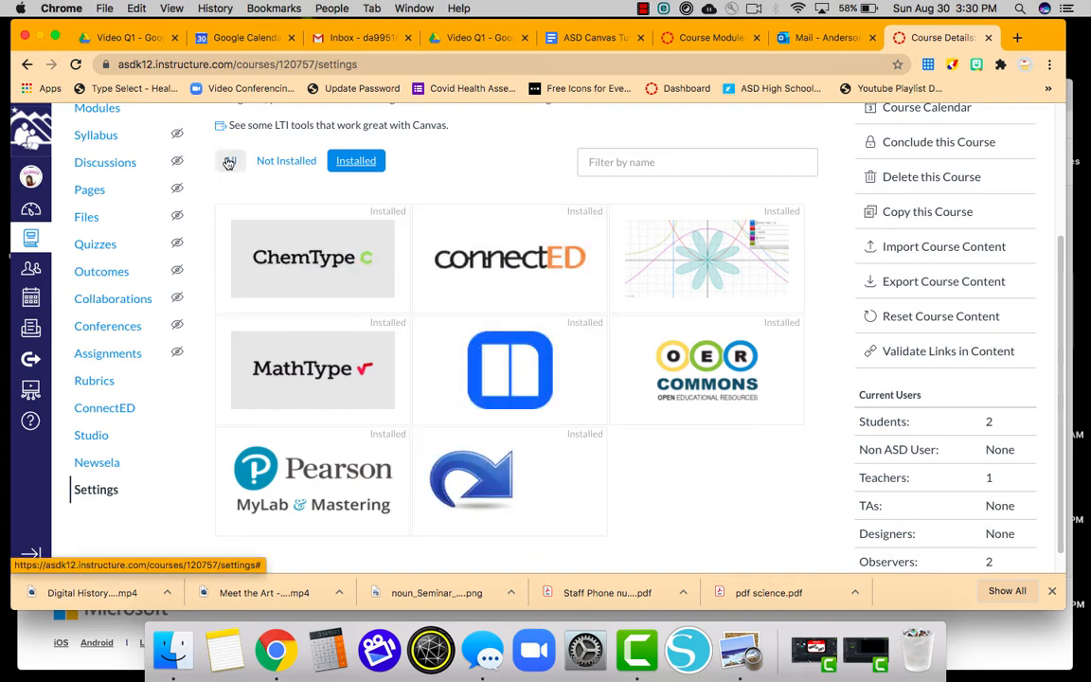
pyautogui.click(287, 164)
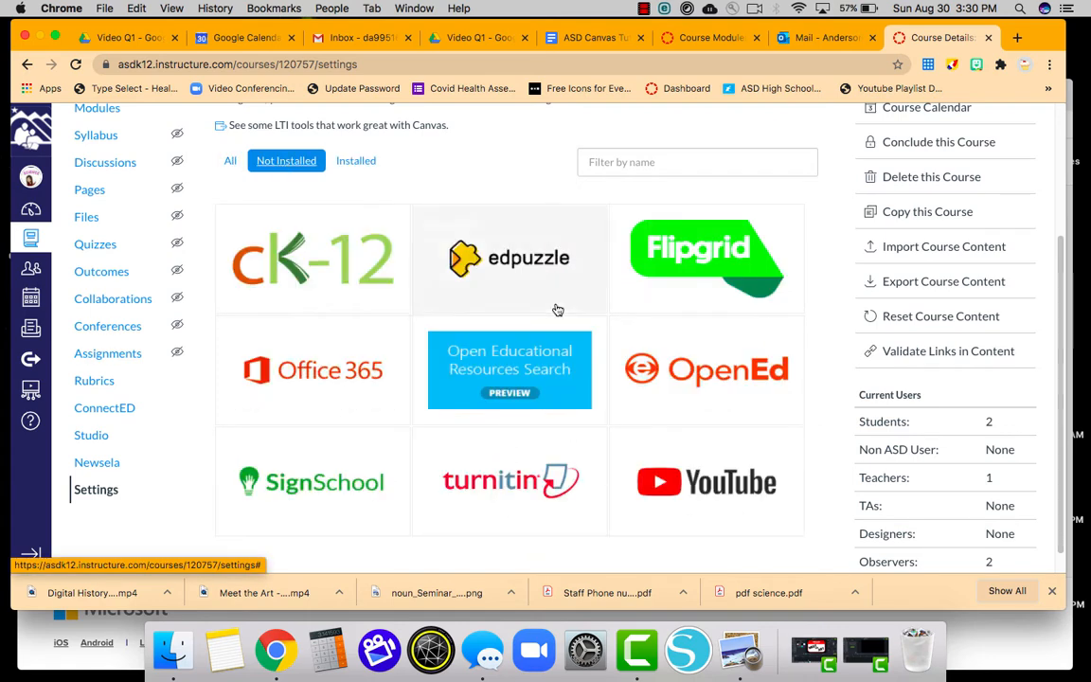
pyautogui.click(698, 256)
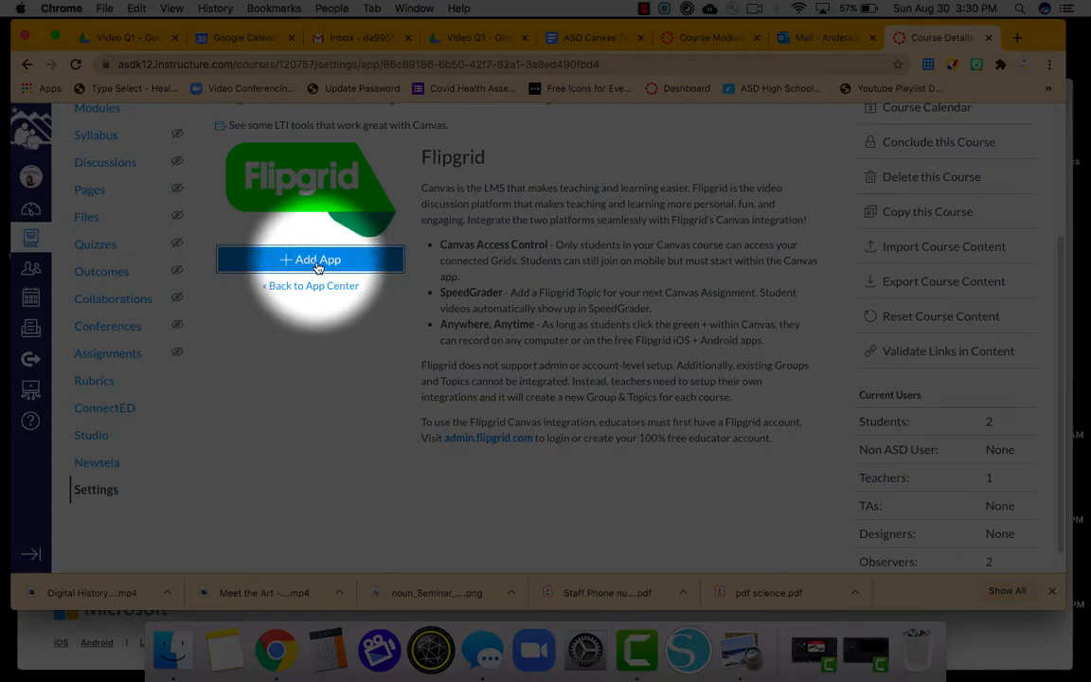
# Start adding Flipgrid and paste the integration's consumer key into the Consumer Key field.
pyautogui.click(317, 261)
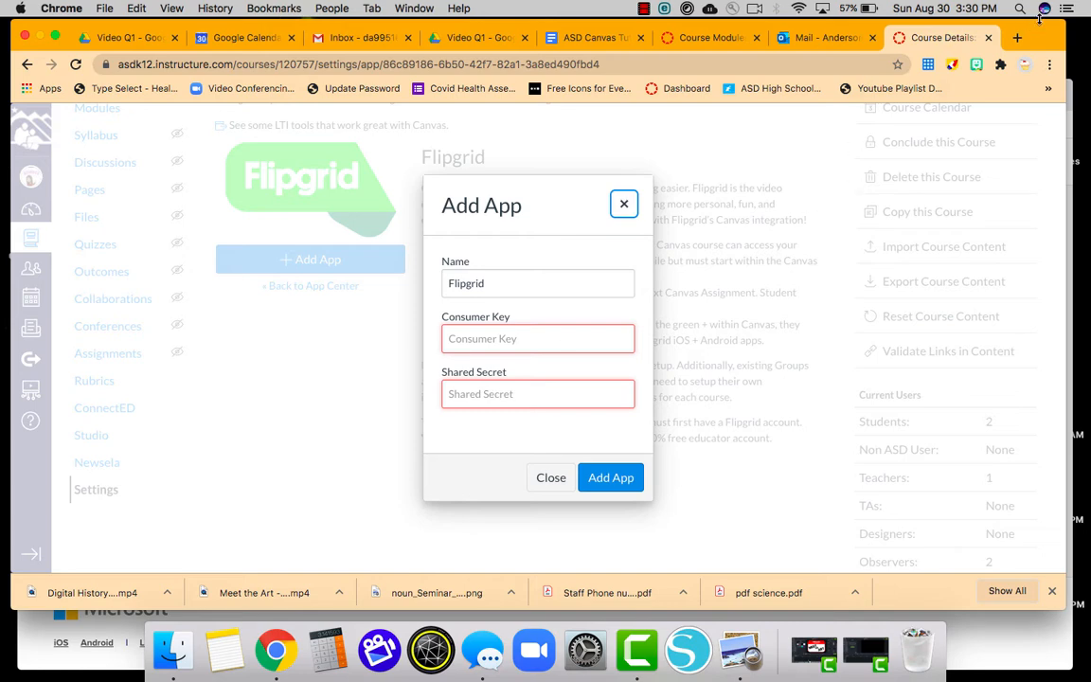
pyautogui.moveTo(1040, 35); pyautogui.dragTo(1043, 143)
pyautogui.click(1046, 49)
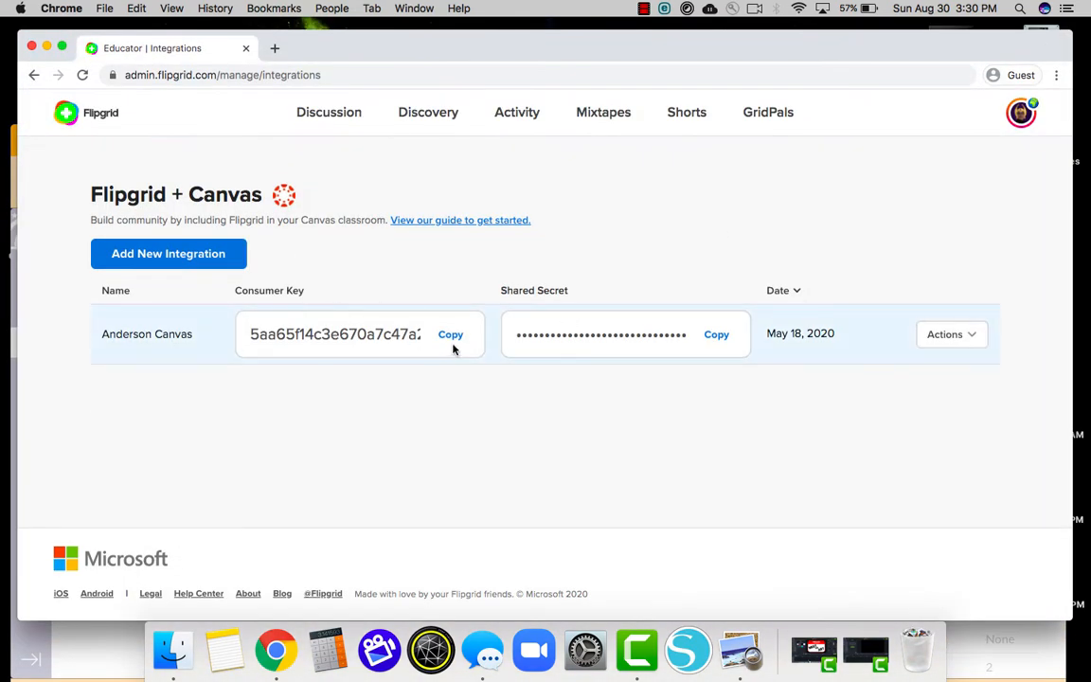
pyautogui.click(451, 337)
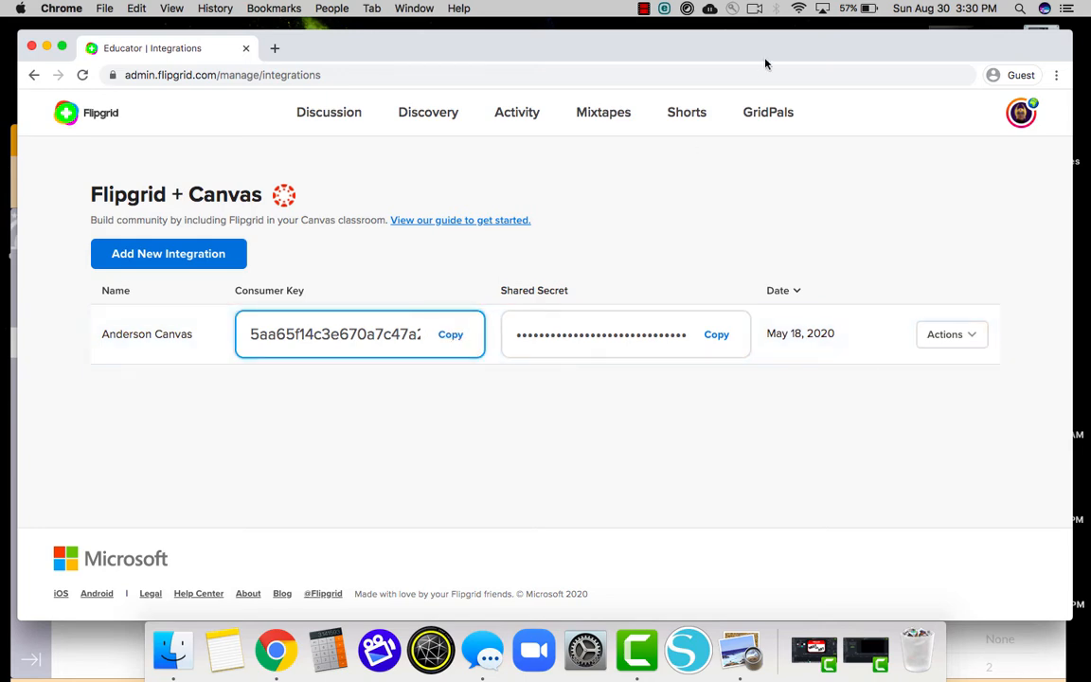
pyautogui.moveTo(765, 61); pyautogui.dragTo(788, 219)
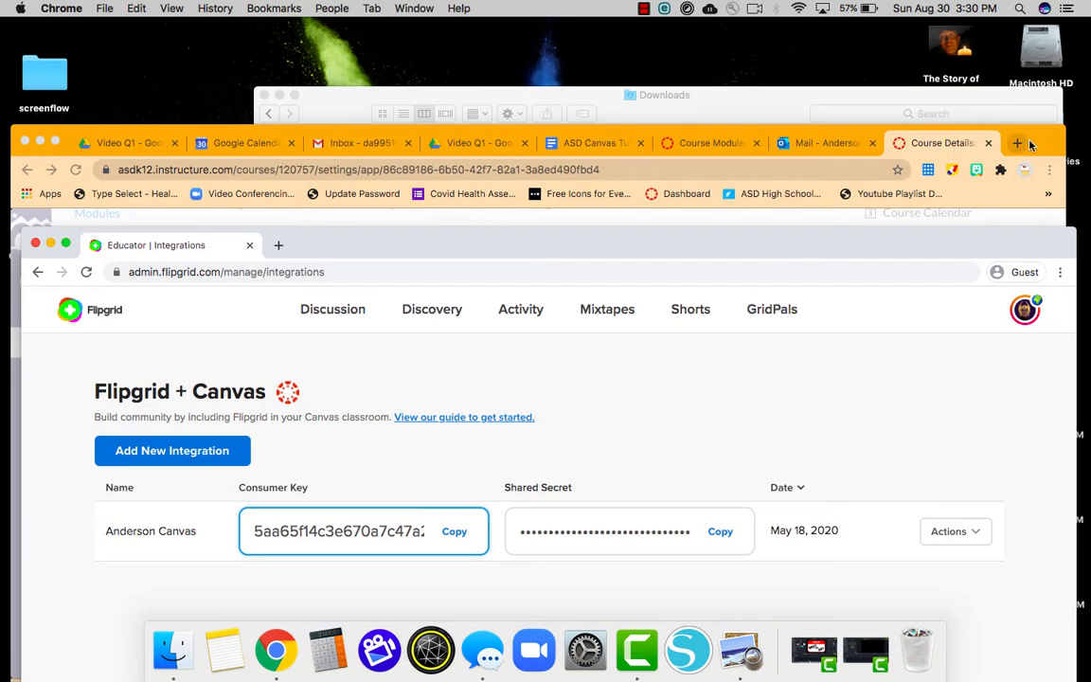
pyautogui.moveTo(1035, 139); pyautogui.dragTo(1061, 52)
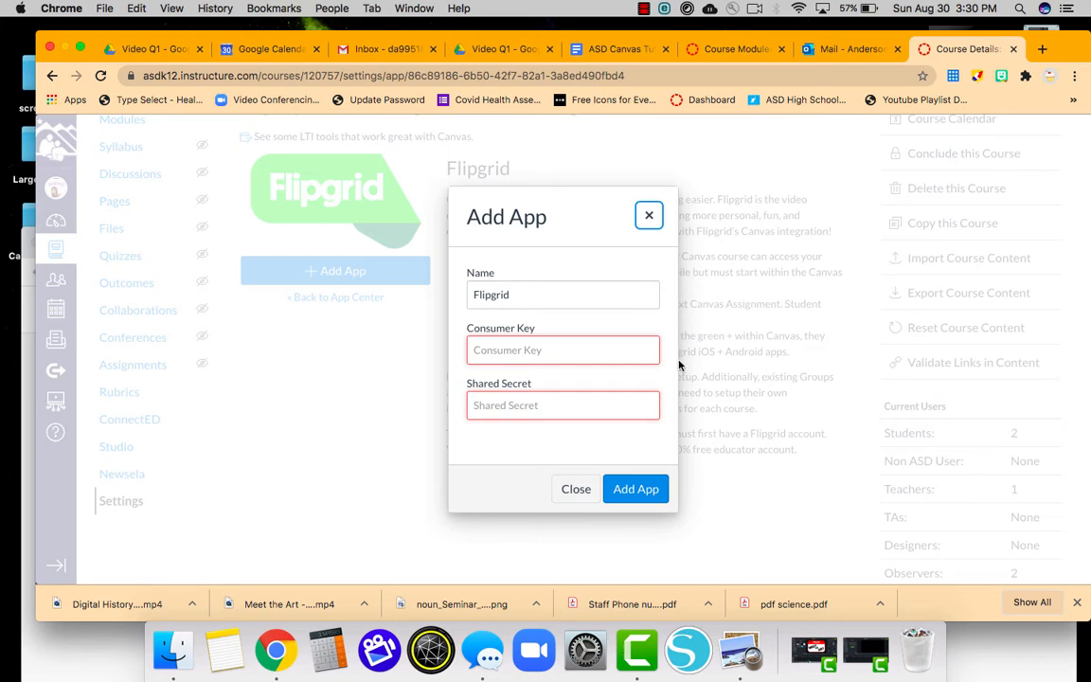
pyautogui.click(556, 351)
pyautogui.press('super+v')
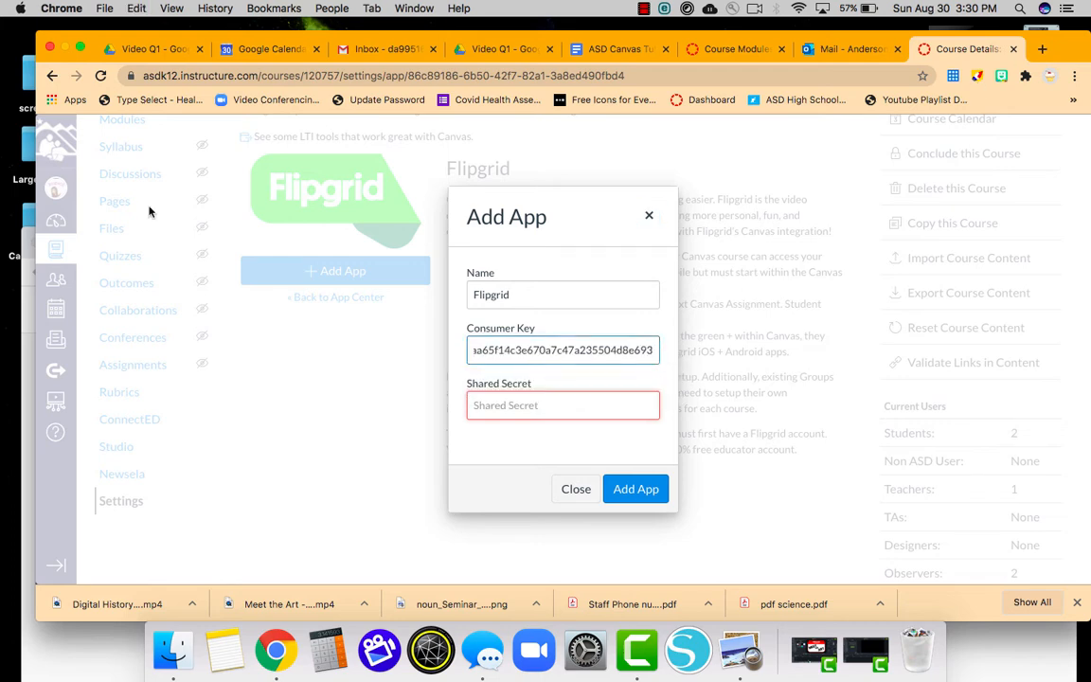
# Copy the shared secret from Flipgrid, paste it into Canvas, and add the app.
pyautogui.click(25, 248)
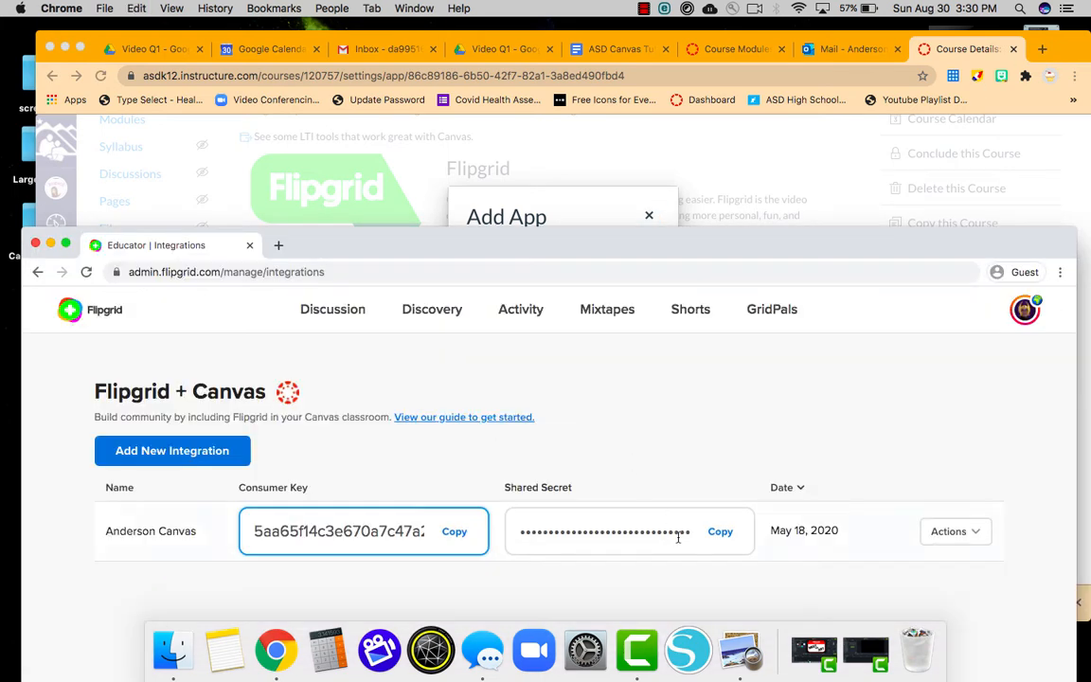
pyautogui.click(722, 533)
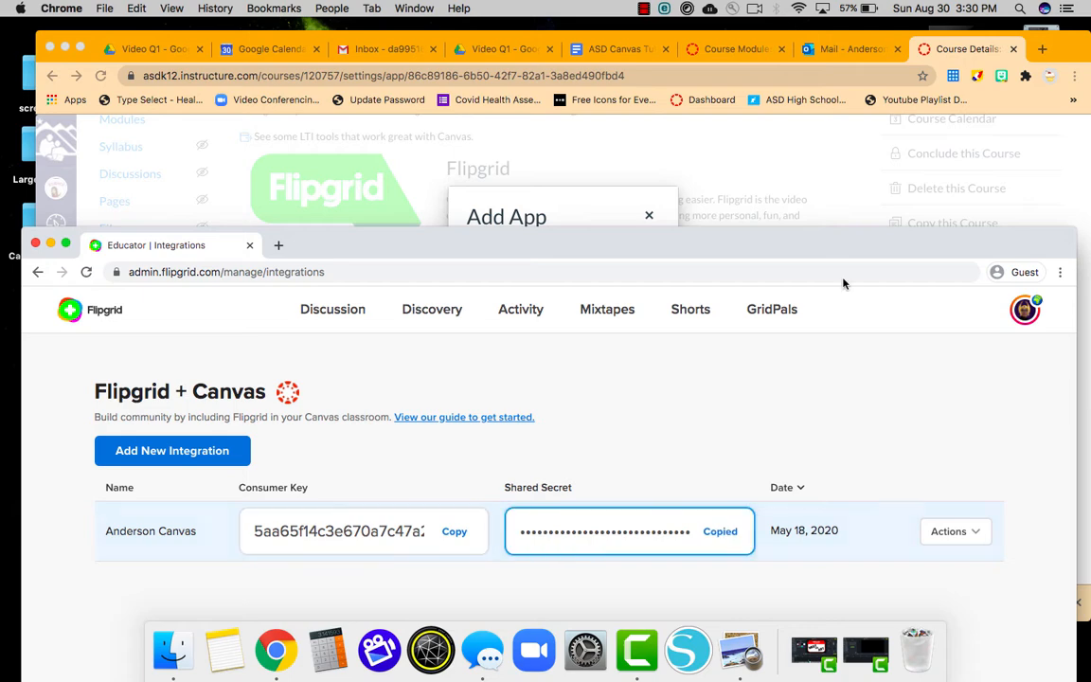
pyautogui.click(1062, 53)
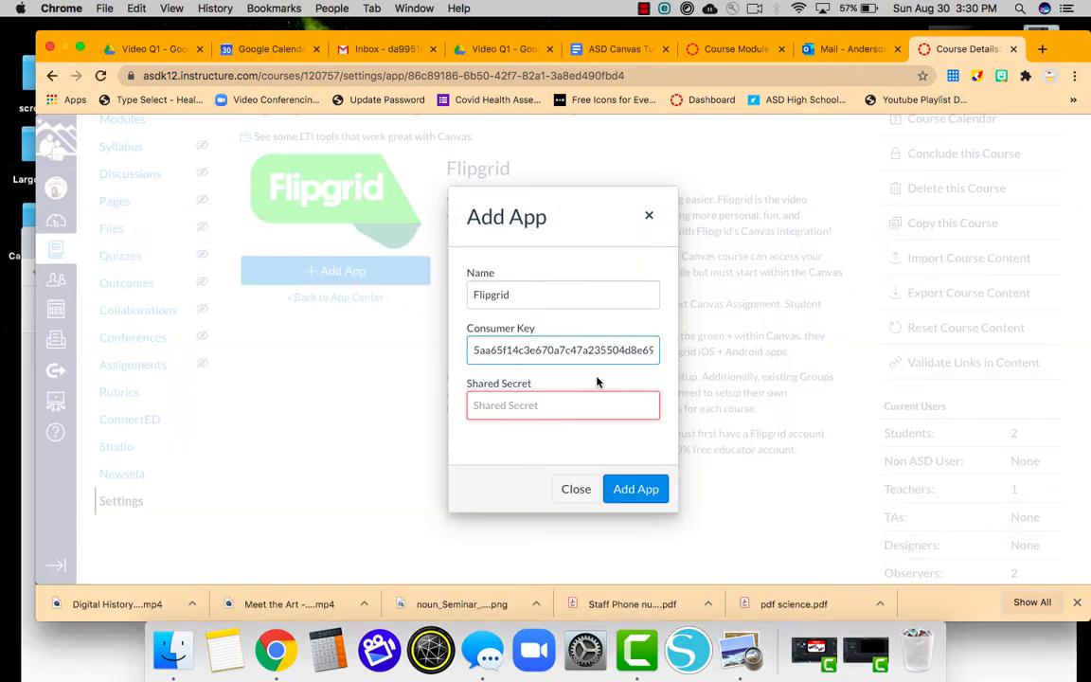
pyautogui.click(562, 411)
pyautogui.press('super+v')
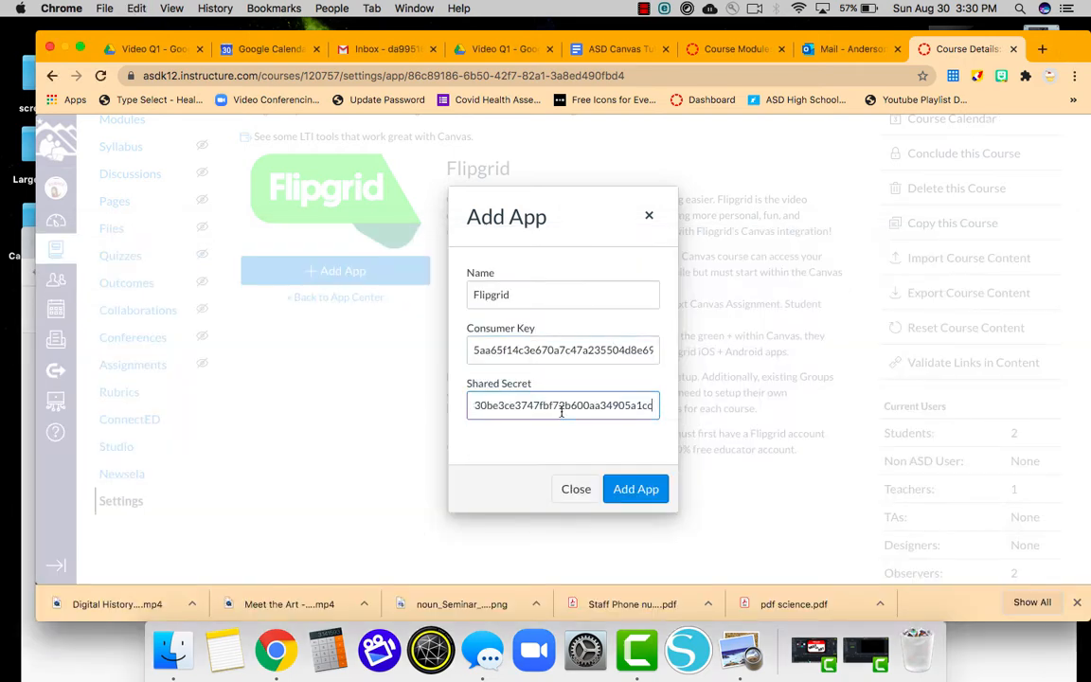
pyautogui.click(632, 488)
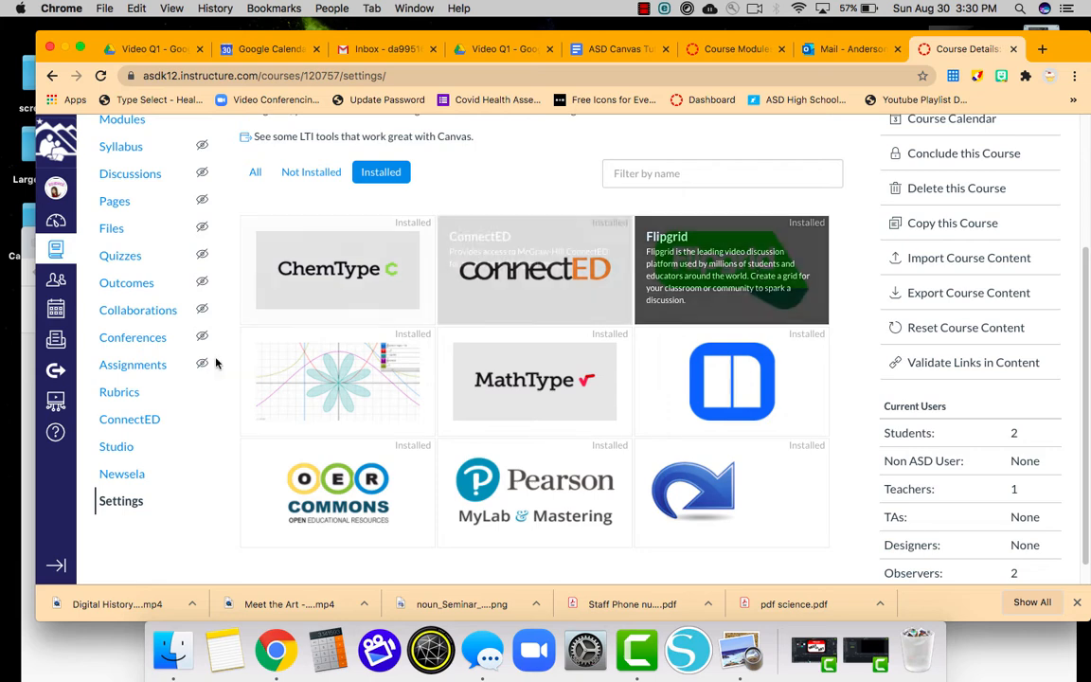
# Go to the course Modules and open Sample Flipgrid under Sample Assignments.
pyautogui.scroll(5, 193, 320)
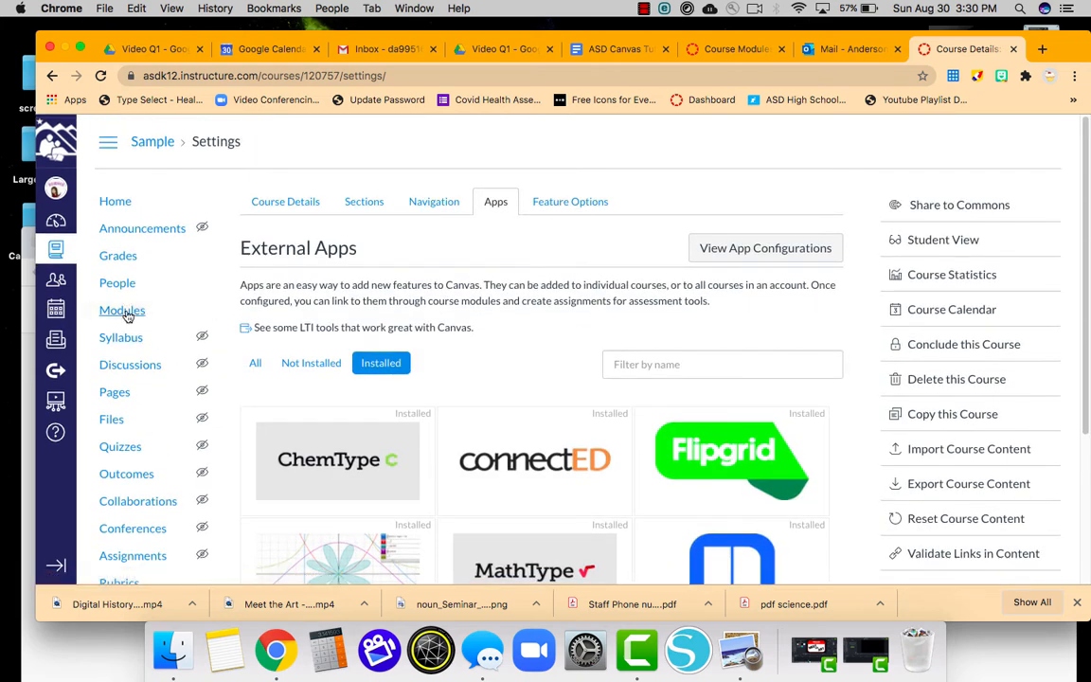
pyautogui.click(123, 311)
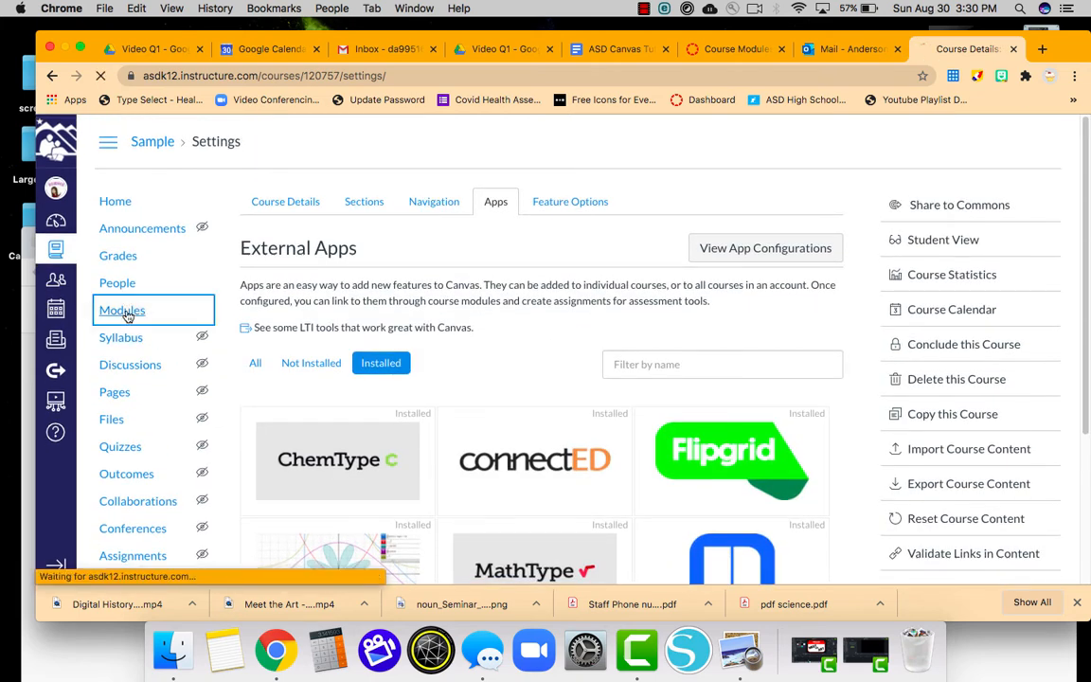
pyautogui.scroll(-3, 584, 431)
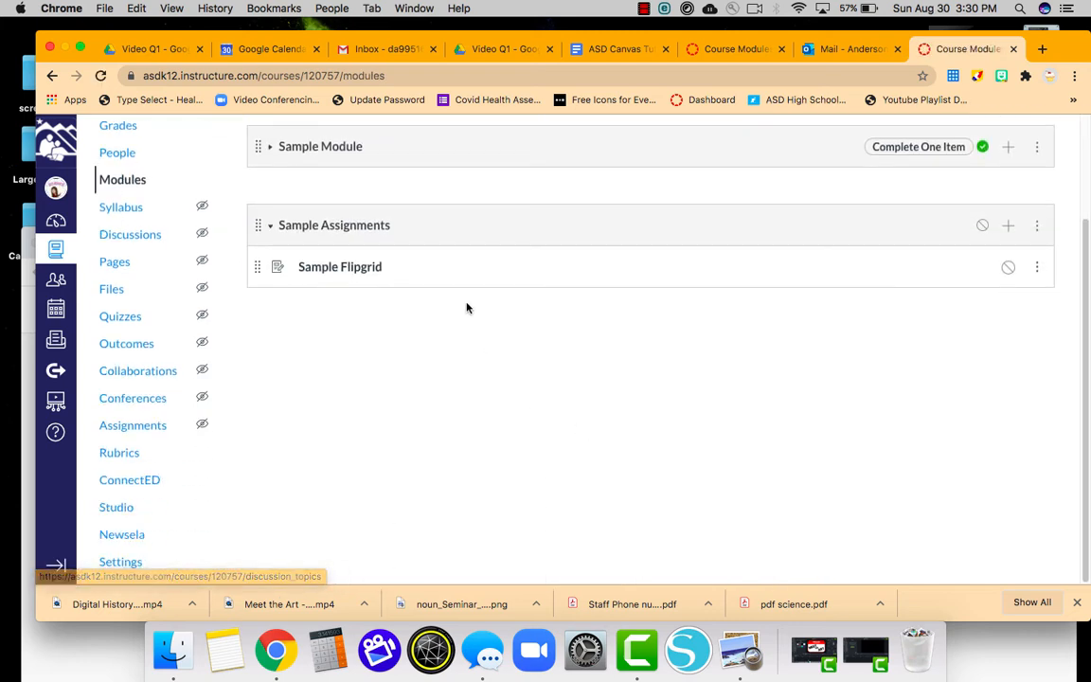
pyautogui.click(343, 270)
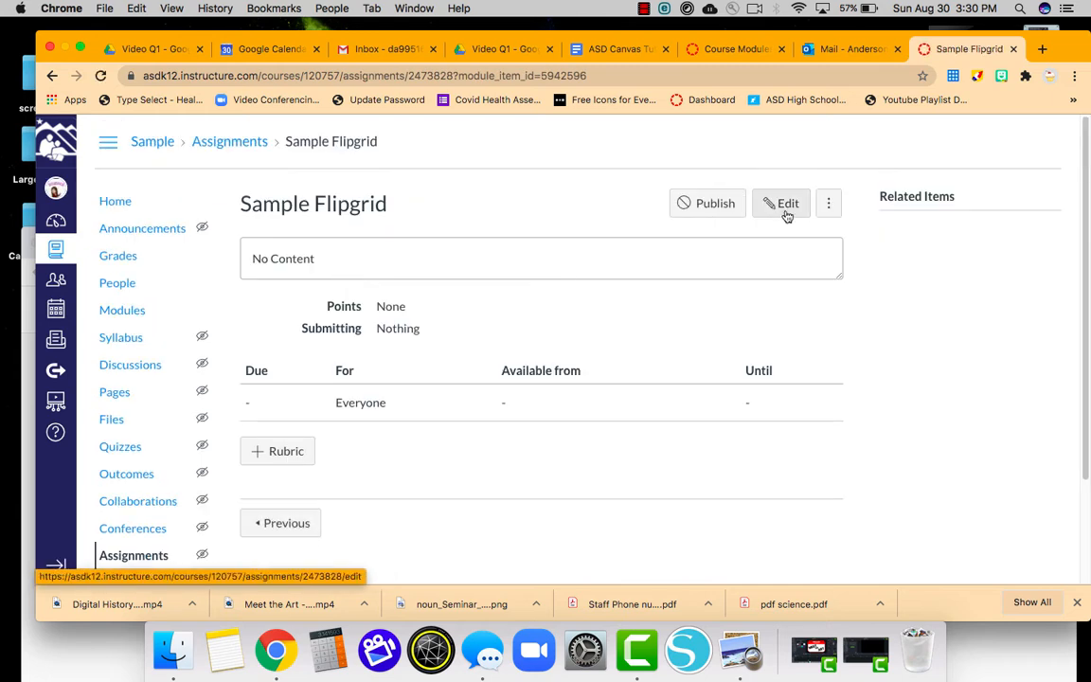
# Edit the assignment, write 'Directions . . .' in the description, and set Points to 10.
pyautogui.click(785, 204)
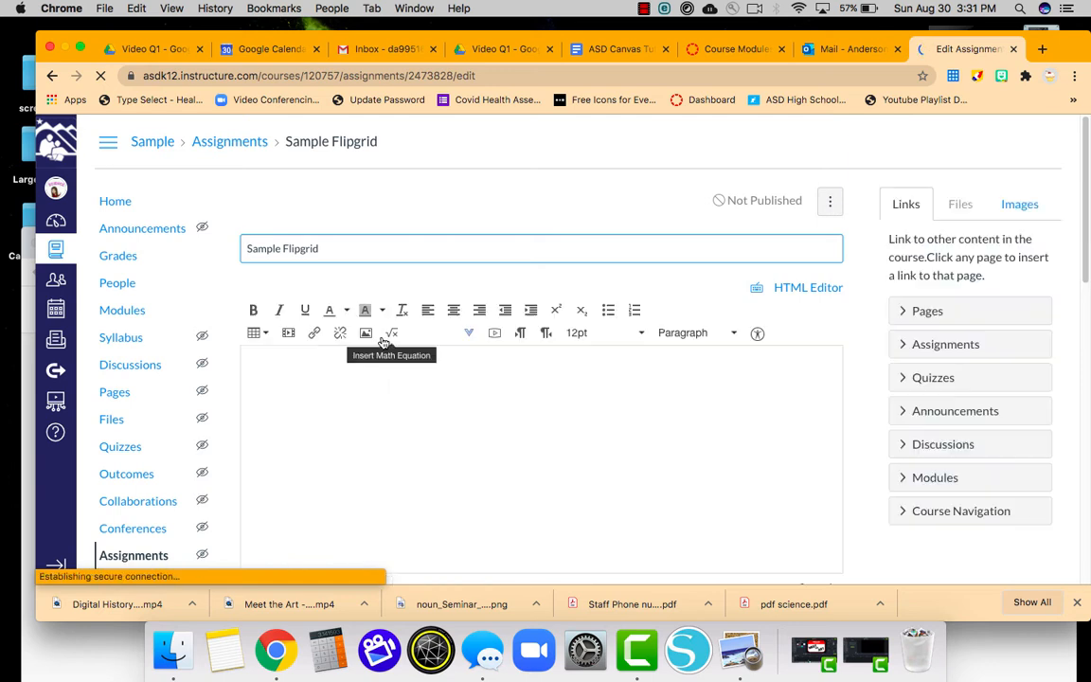
pyautogui.click(313, 383)
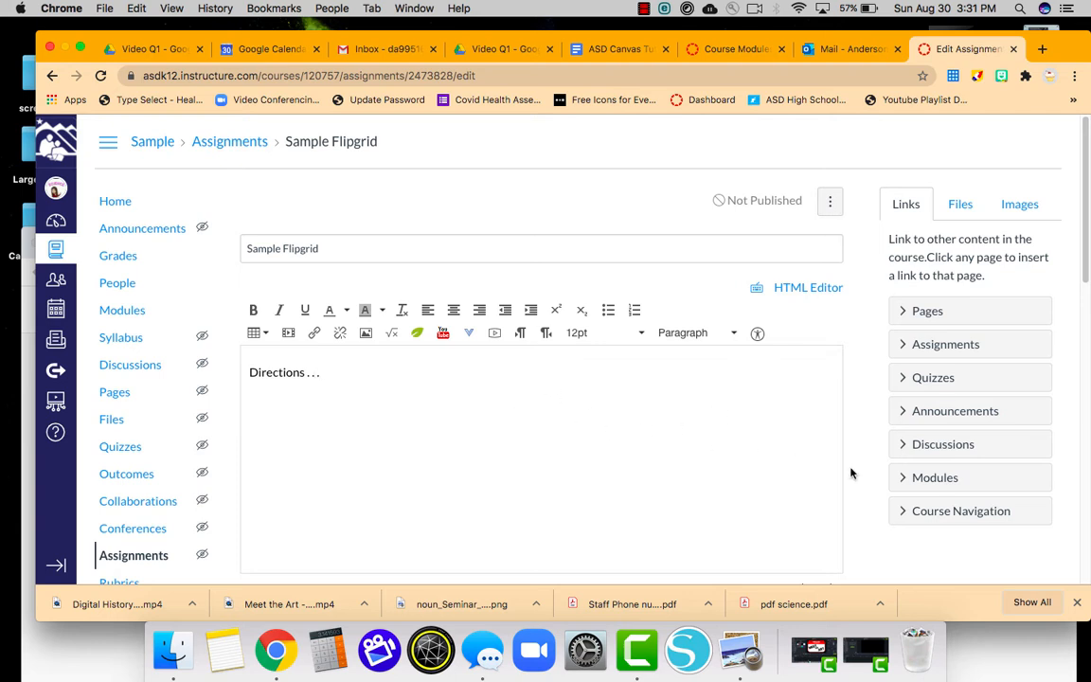
pyautogui.scroll(-5, 874, 484)
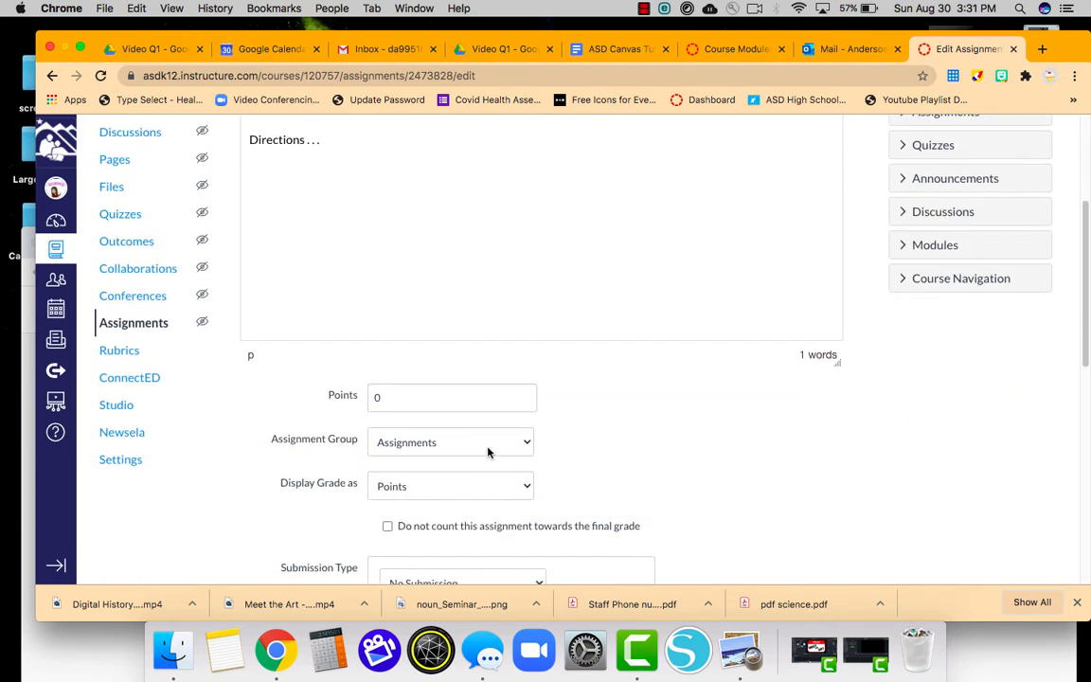
pyautogui.click(389, 405)
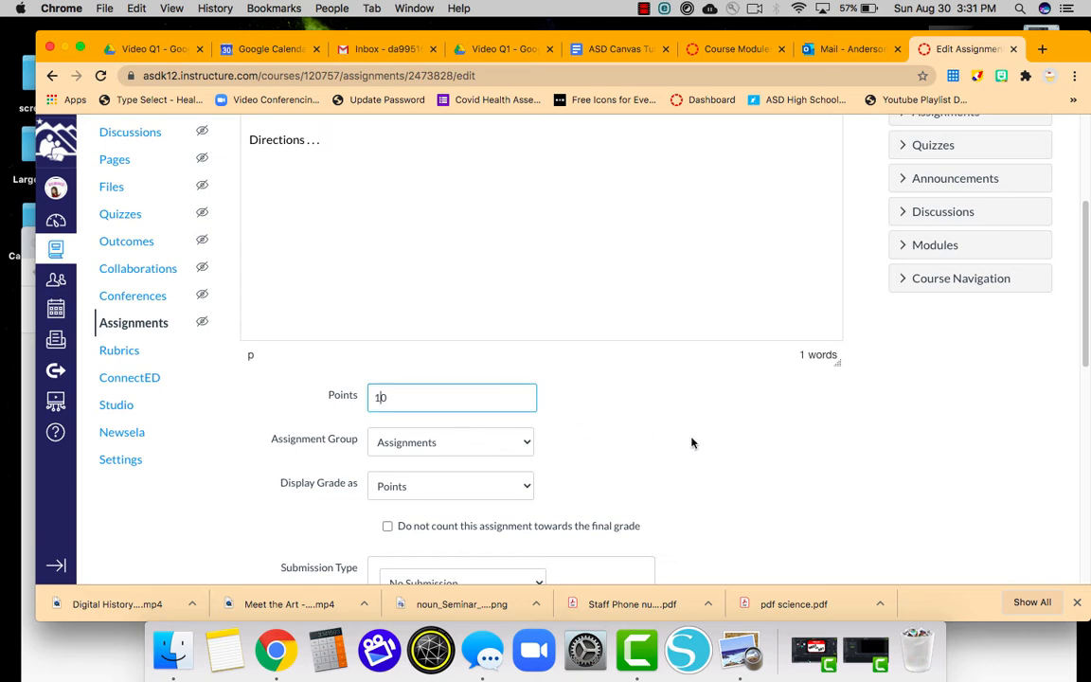
pyautogui.write('1')
pyautogui.scroll(-9, 692, 443)
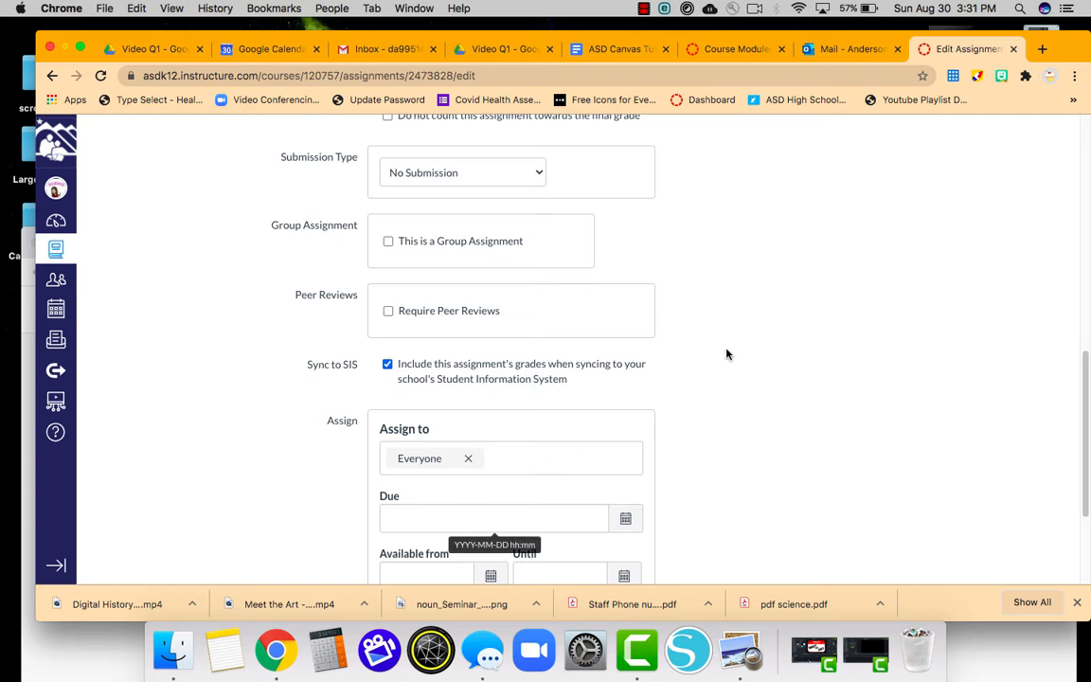
pyautogui.scroll(3, 799, 290)
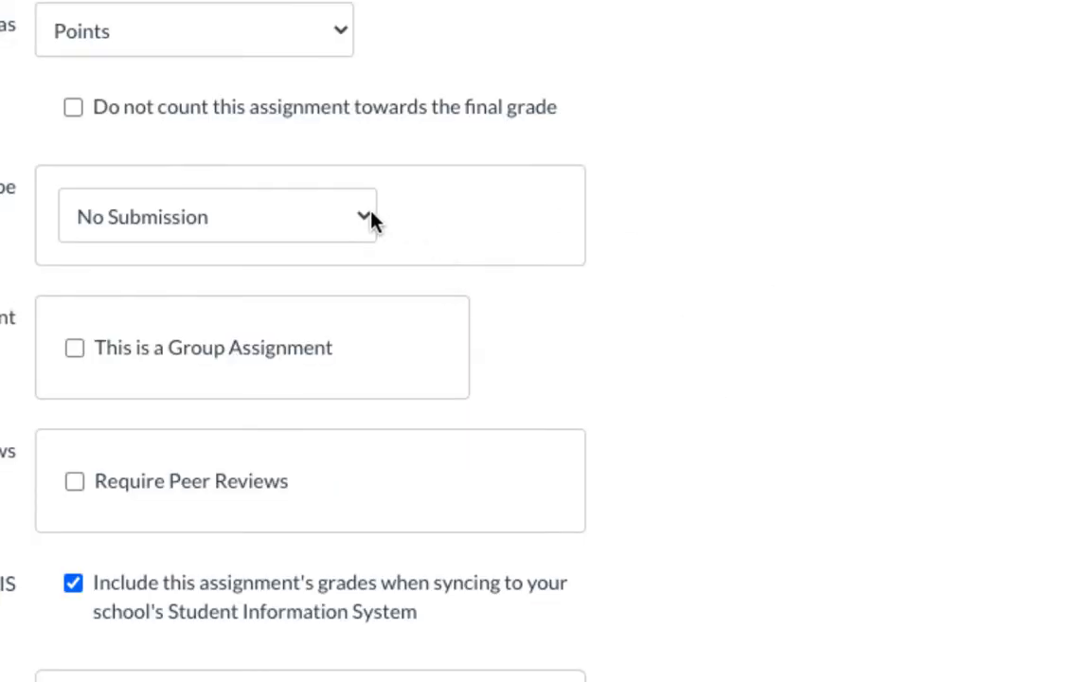
# Set the submission type to External Tool using Flipgrid, then save the assignment.
pyautogui.click(542, 322)
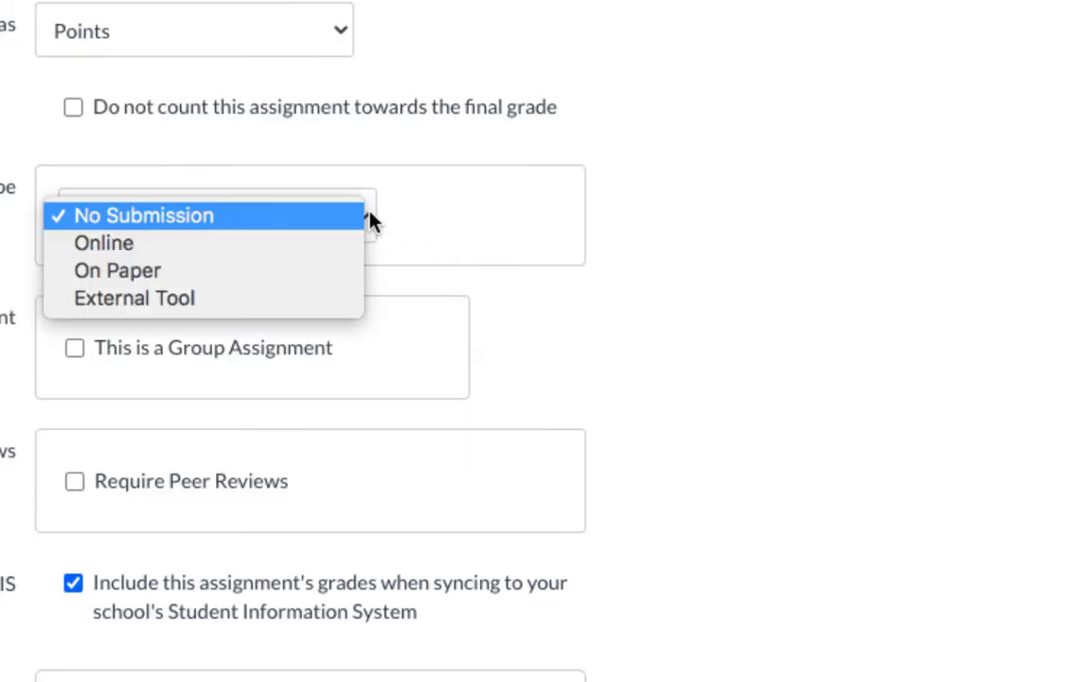
pyautogui.click(327, 300)
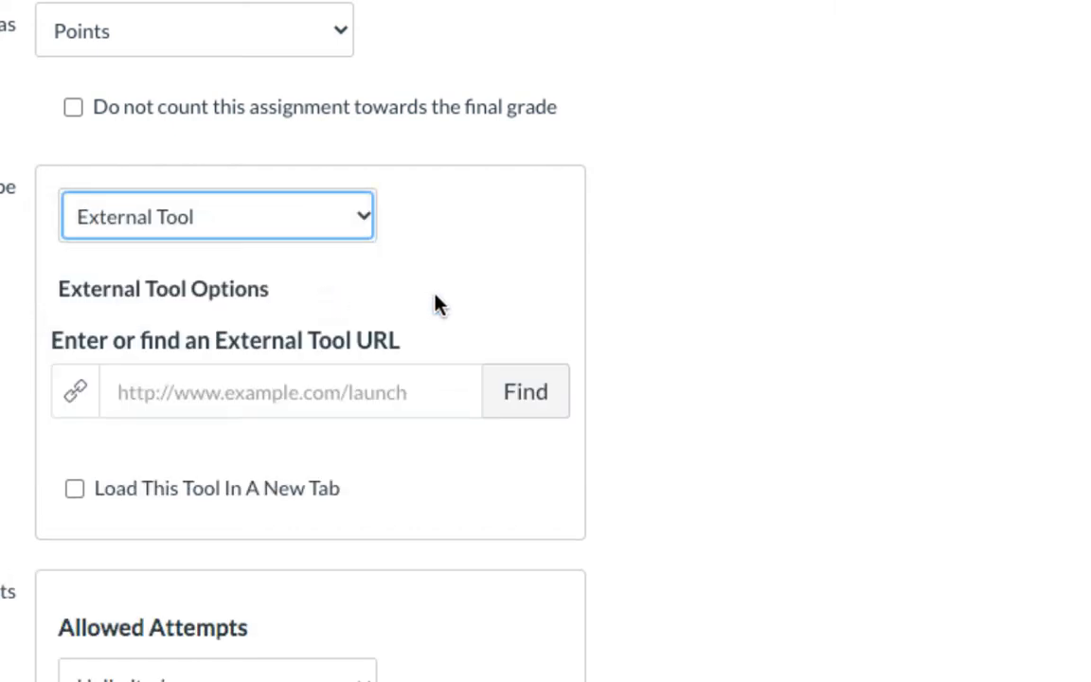
pyautogui.click(527, 403)
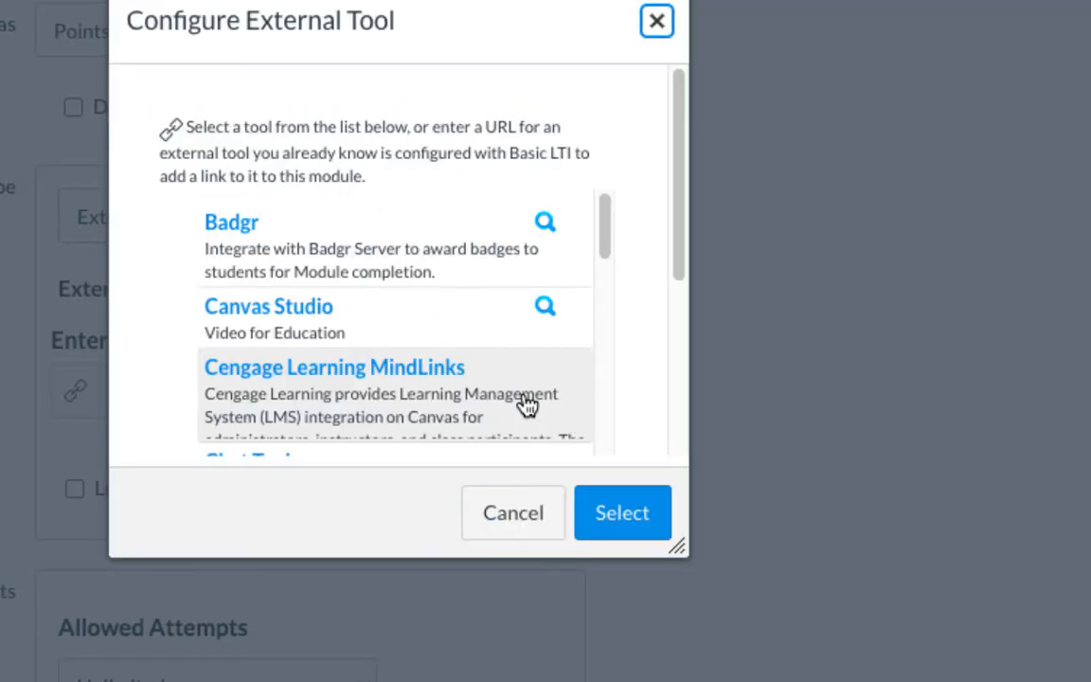
pyautogui.scroll(-2, 526, 353)
pyautogui.scroll(-5, 527, 354)
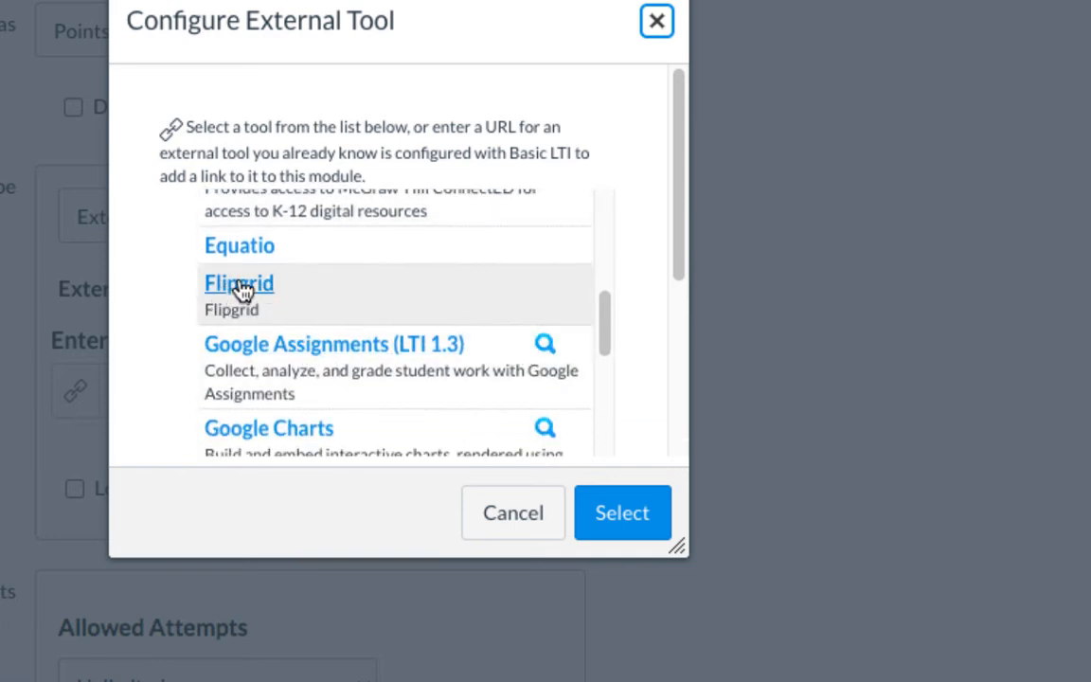
pyautogui.click(248, 287)
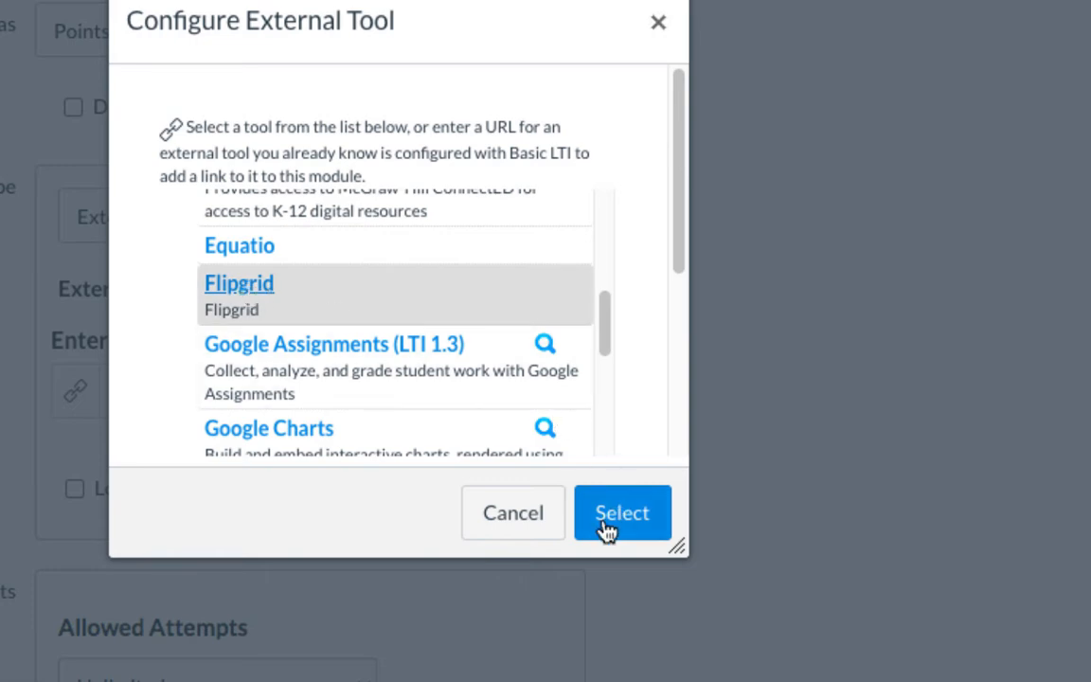
pyautogui.click(608, 528)
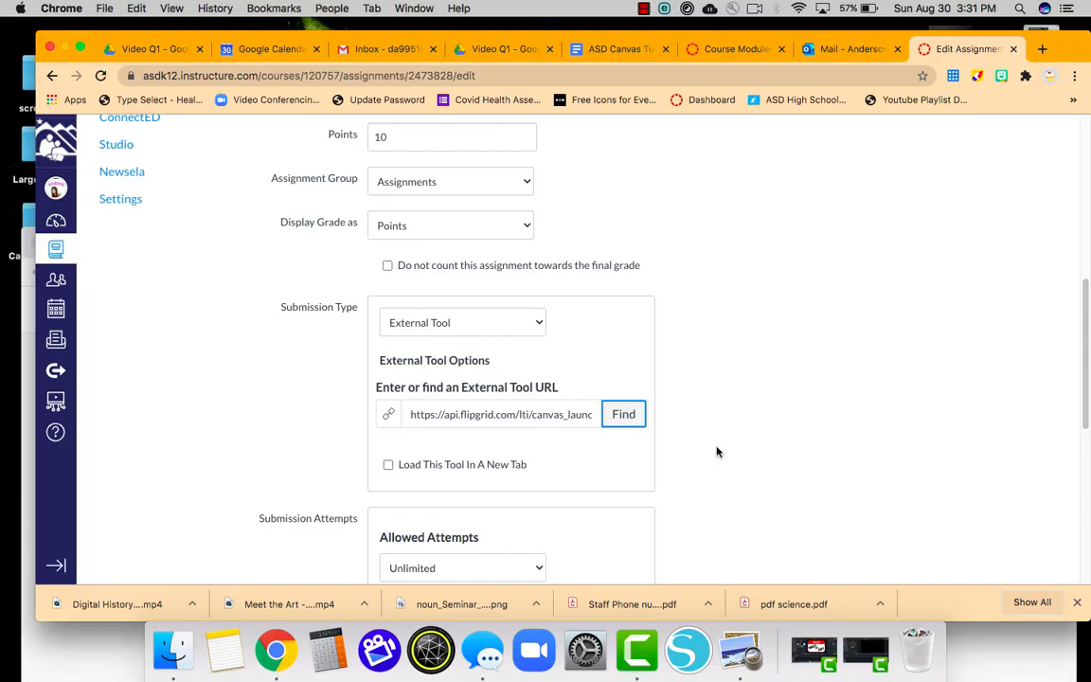
pyautogui.scroll(-5, 717, 451)
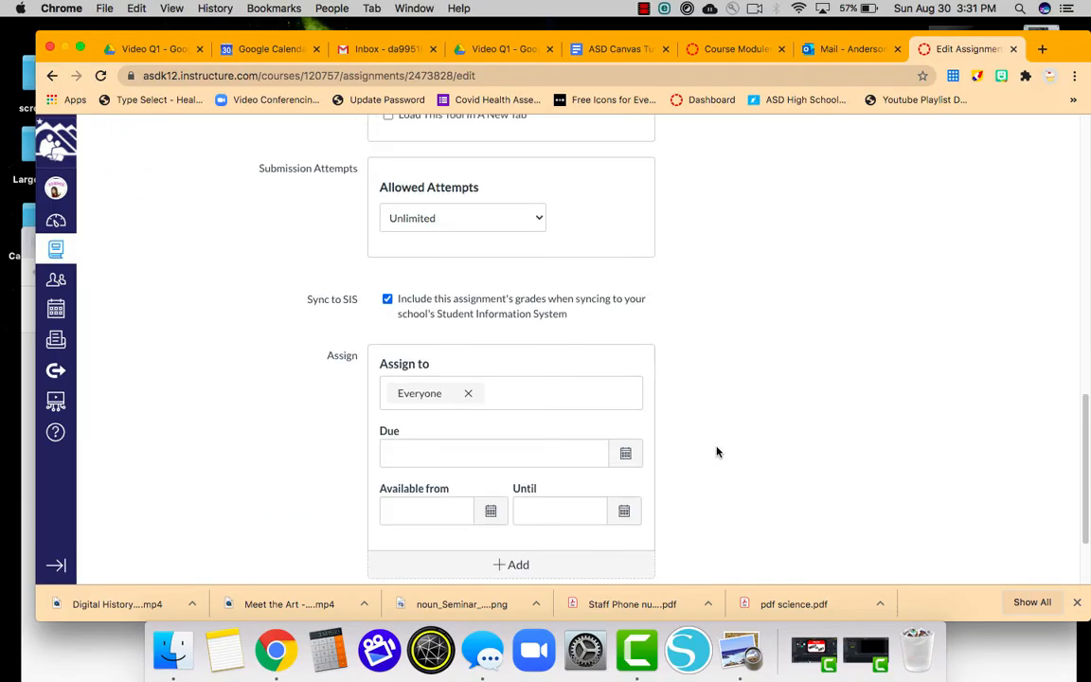
pyautogui.scroll(3, 716, 451)
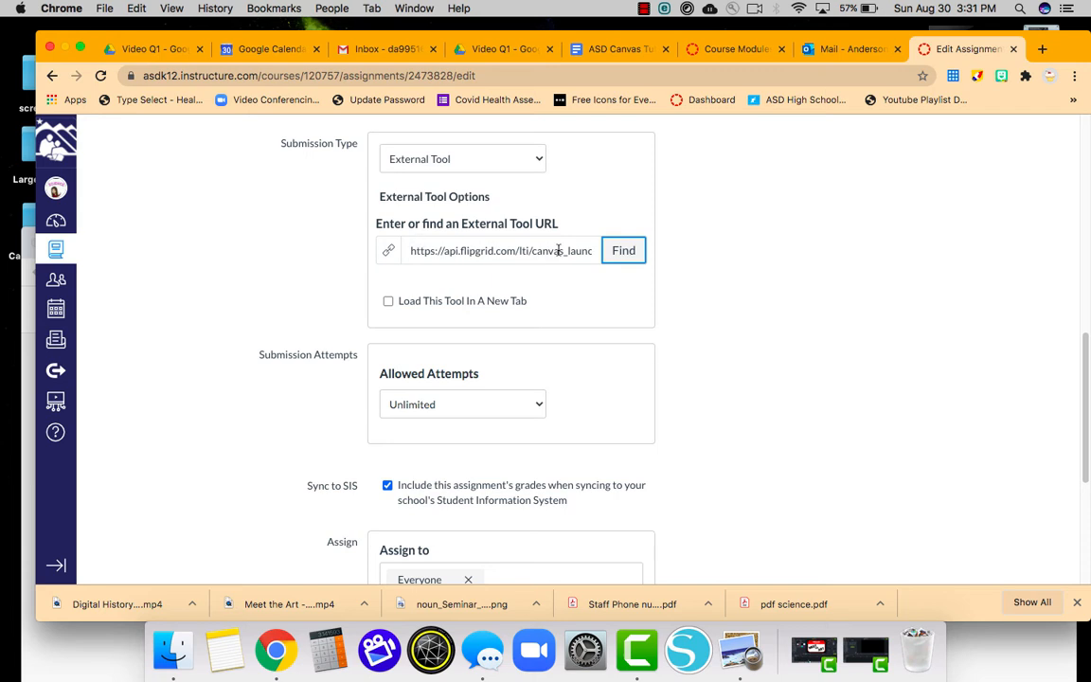
pyautogui.scroll(-5, 680, 401)
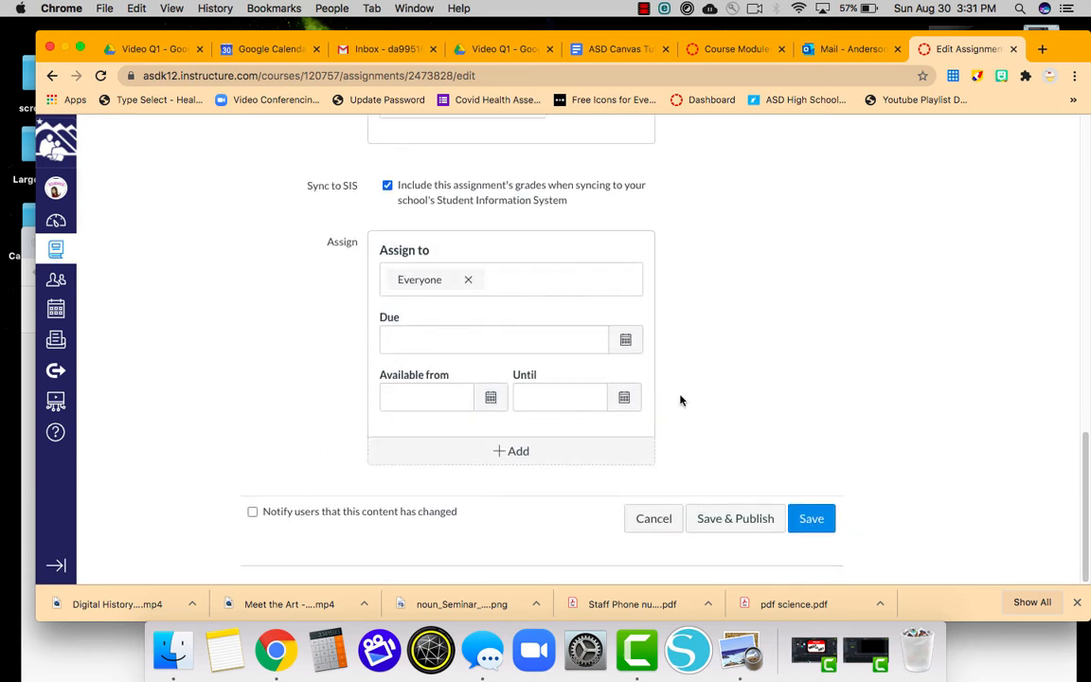
pyautogui.click(812, 521)
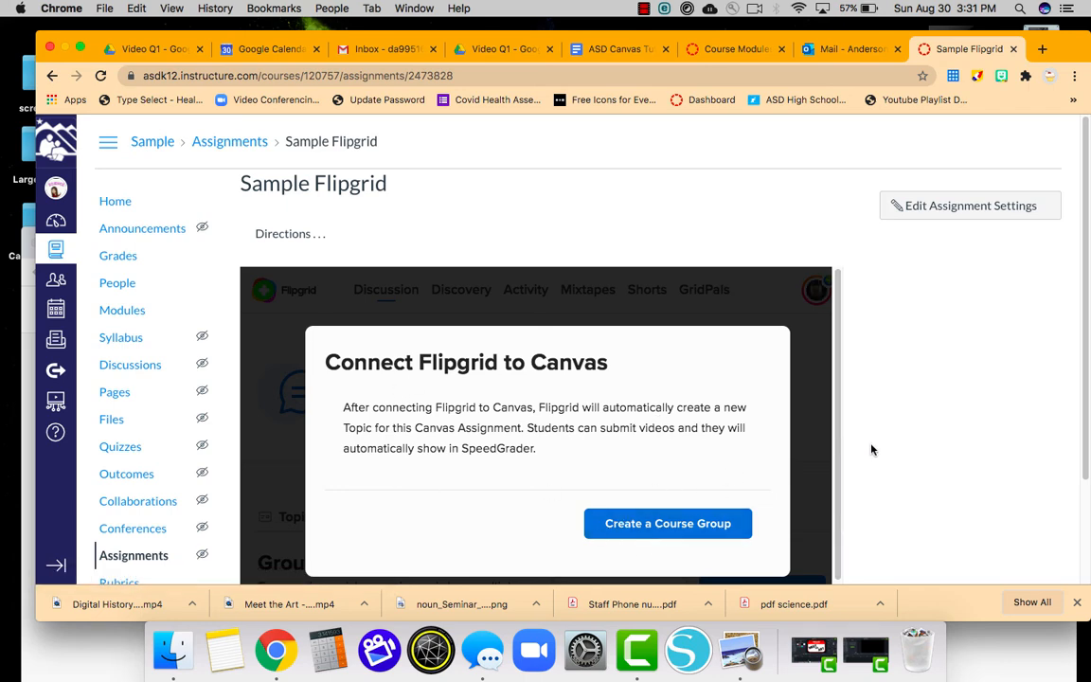
# Choose Create a Course Group in the Connect Flipgrid to Canvas prompt.
pyautogui.scroll(-2, 873, 449)
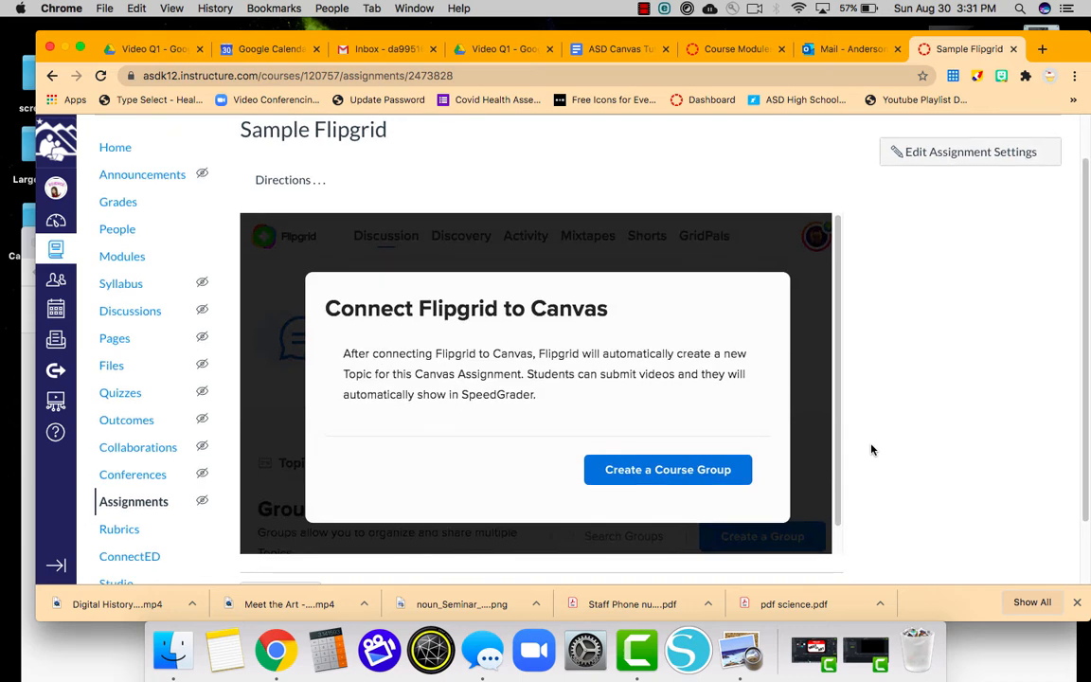
pyautogui.click(664, 471)
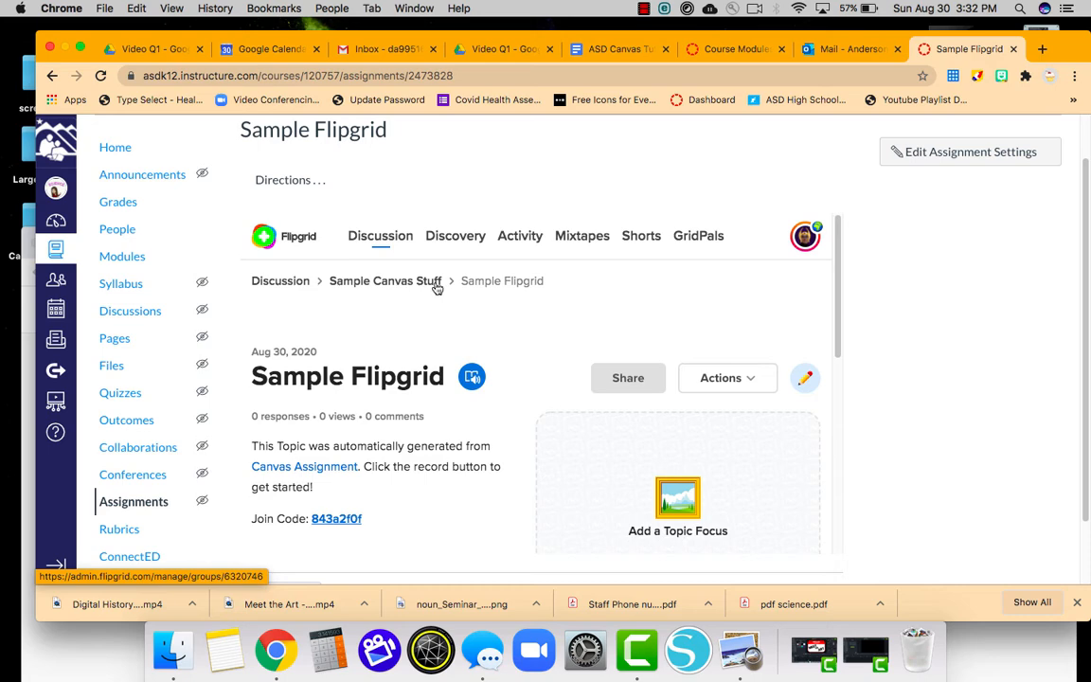
# Check the Sample Canvas Stuff group in Flipgrid's Discussion groups, then return to the Canvas assignment.
pyautogui.click(28, 254)
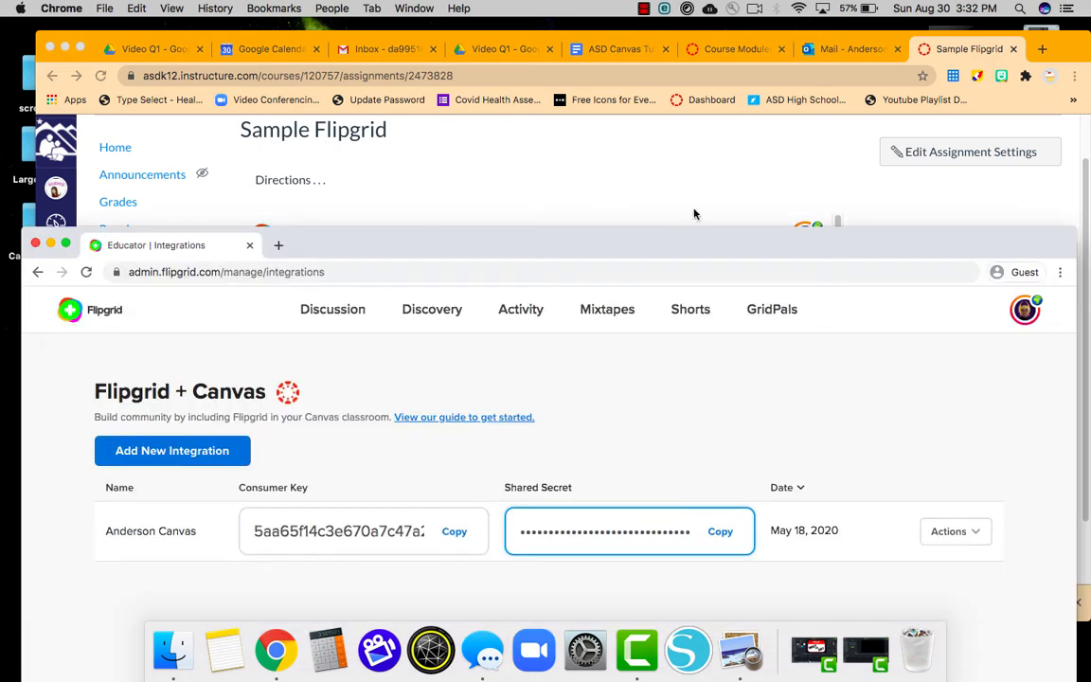
pyautogui.moveTo(684, 254); pyautogui.dragTo(673, 141)
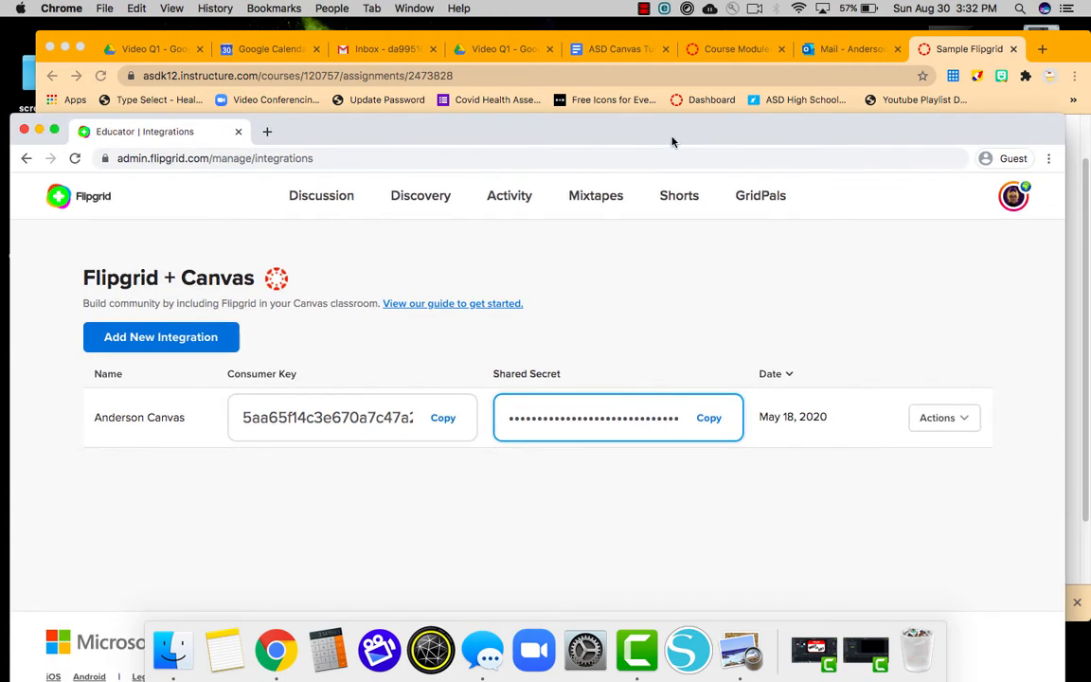
pyautogui.click(325, 196)
pyautogui.scroll(-4, 448, 407)
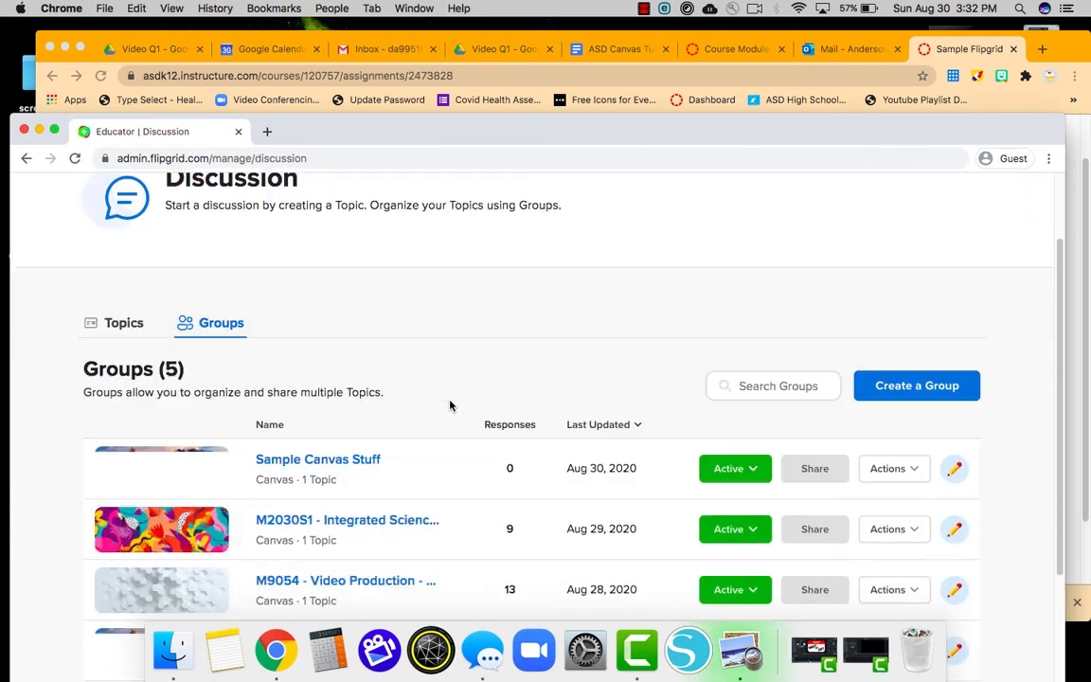
pyautogui.scroll(-1, 450, 406)
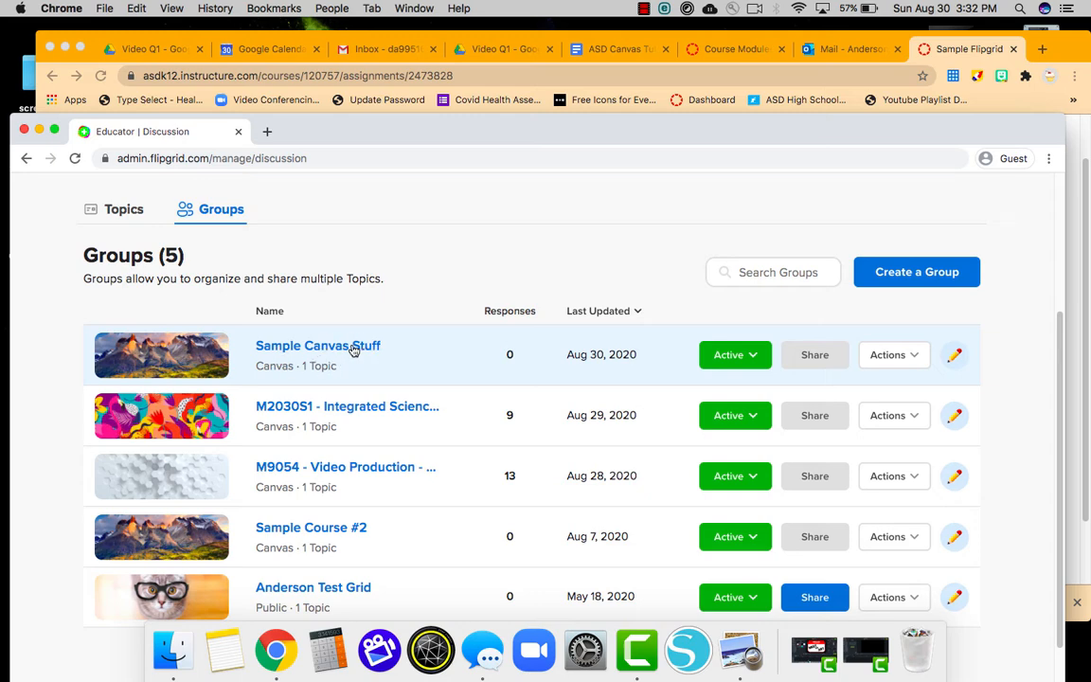
pyautogui.click(1067, 47)
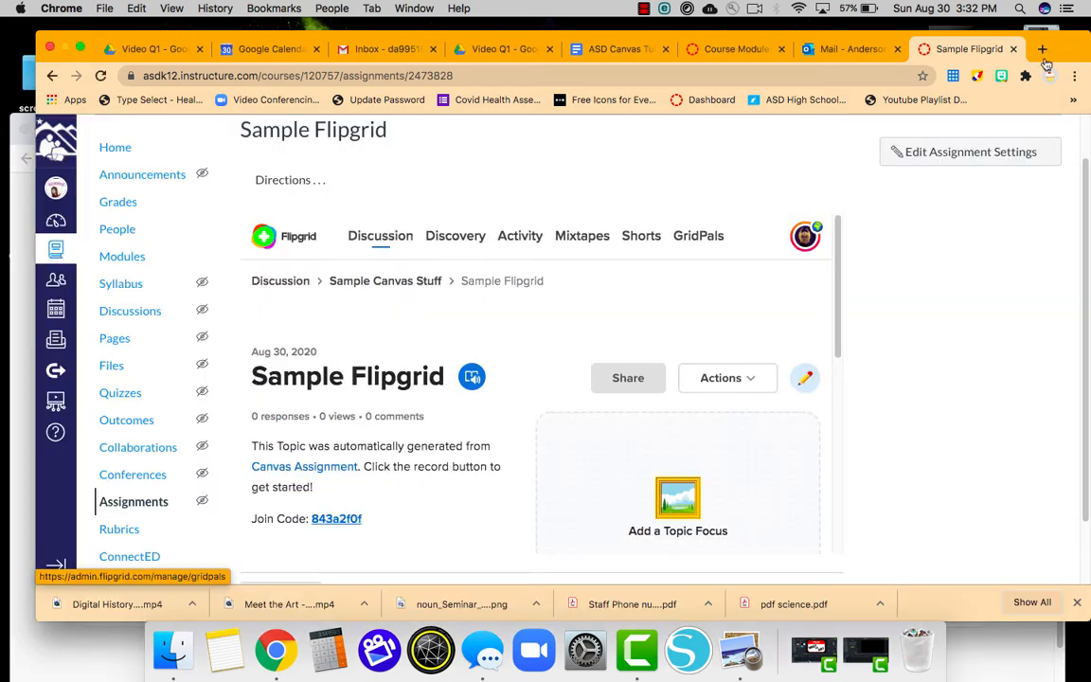
# Review the embedded Sample Flipgrid topic and its empty responses, then open its edit form.
pyautogui.scroll(-2, 471, 435)
pyautogui.scroll(-3, 471, 435)
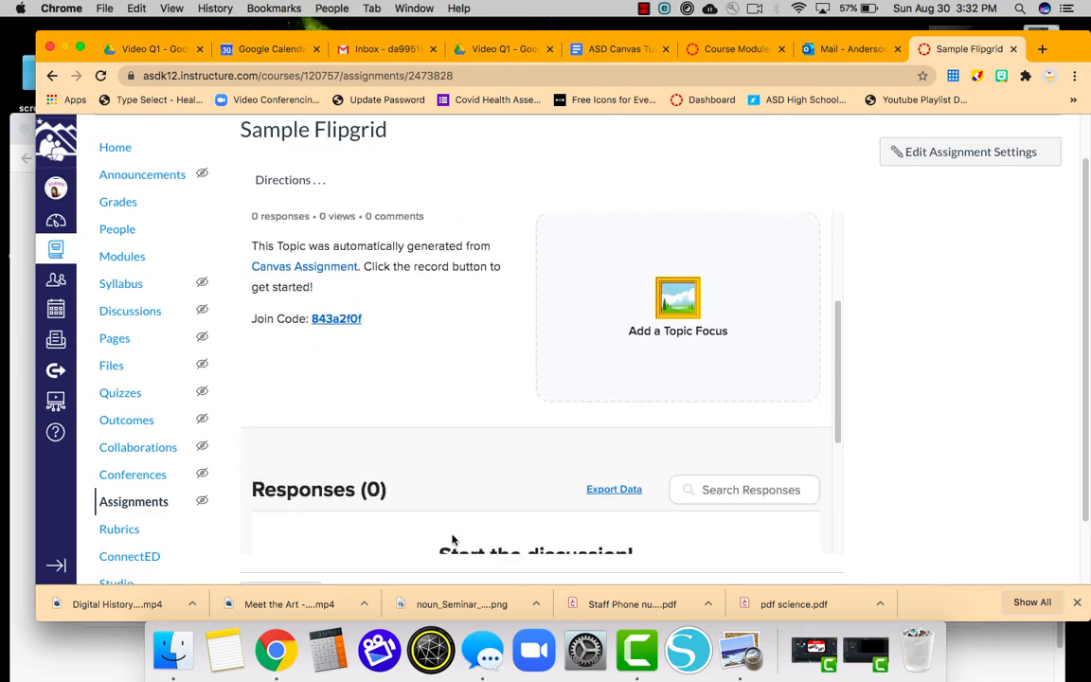
pyautogui.scroll(5, 465, 402)
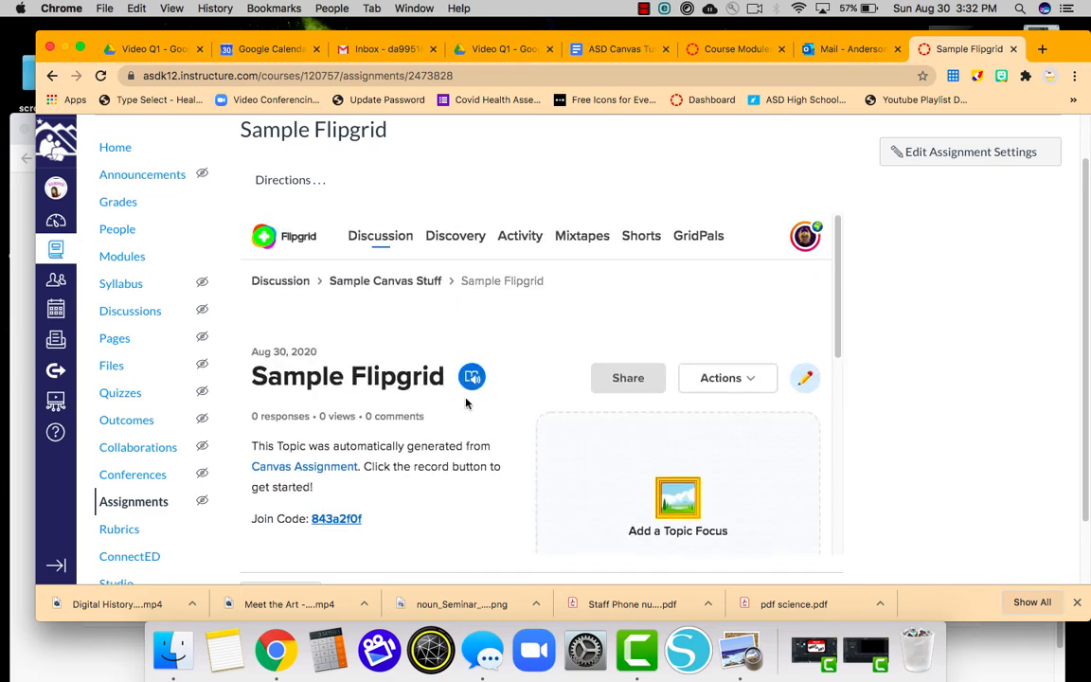
pyautogui.scroll(-8, 465, 401)
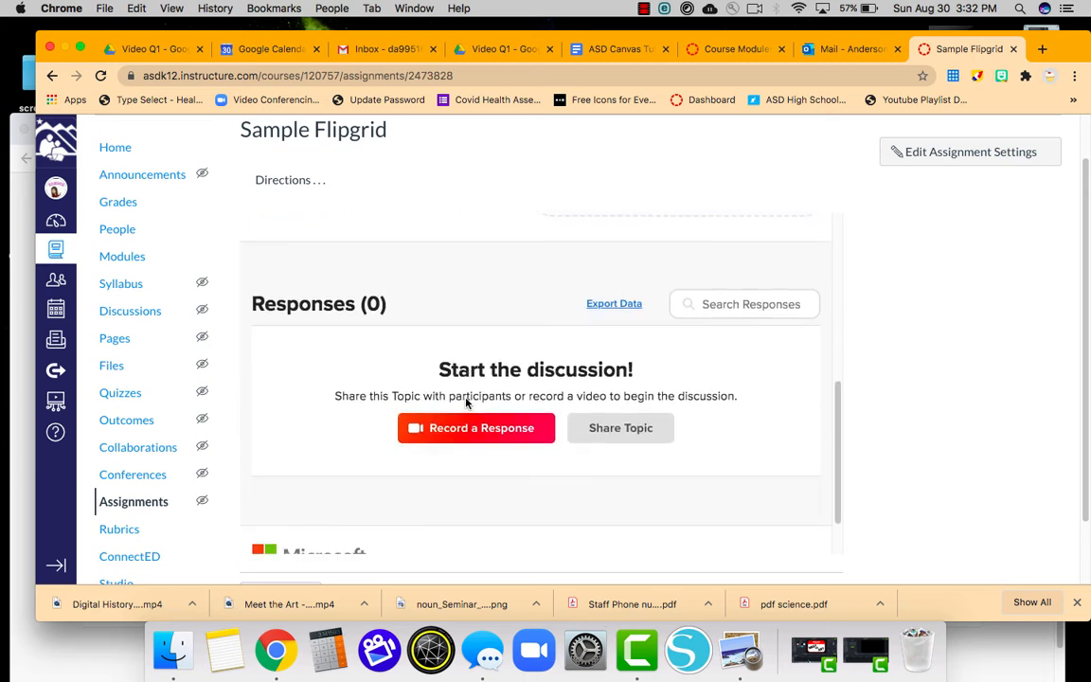
pyautogui.scroll(5, 466, 402)
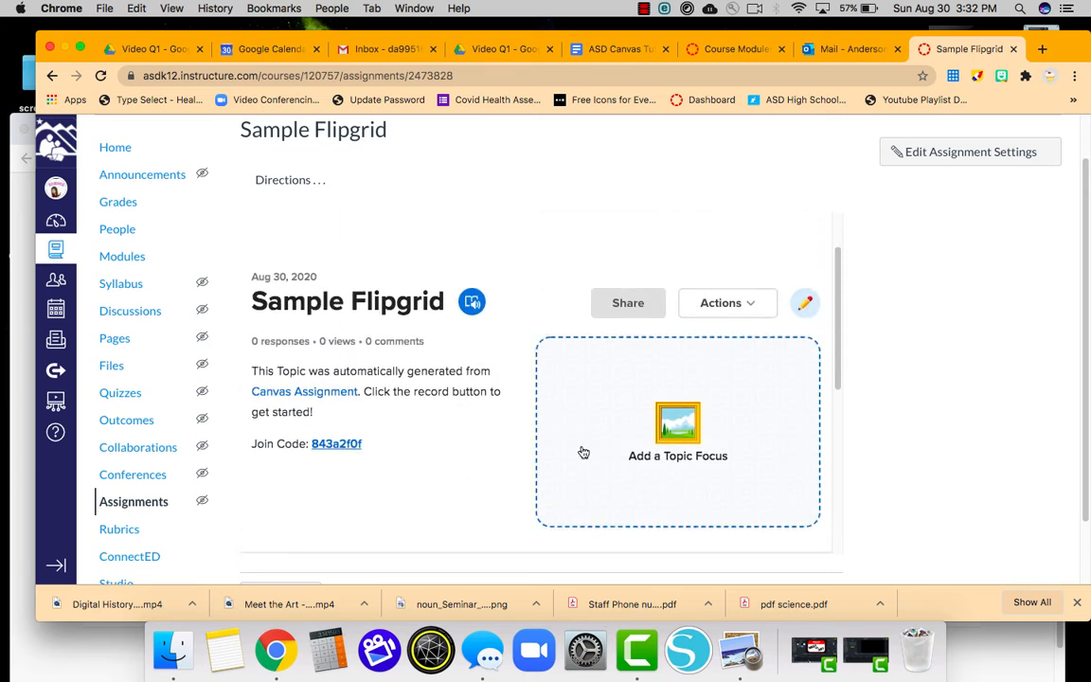
pyautogui.click(806, 304)
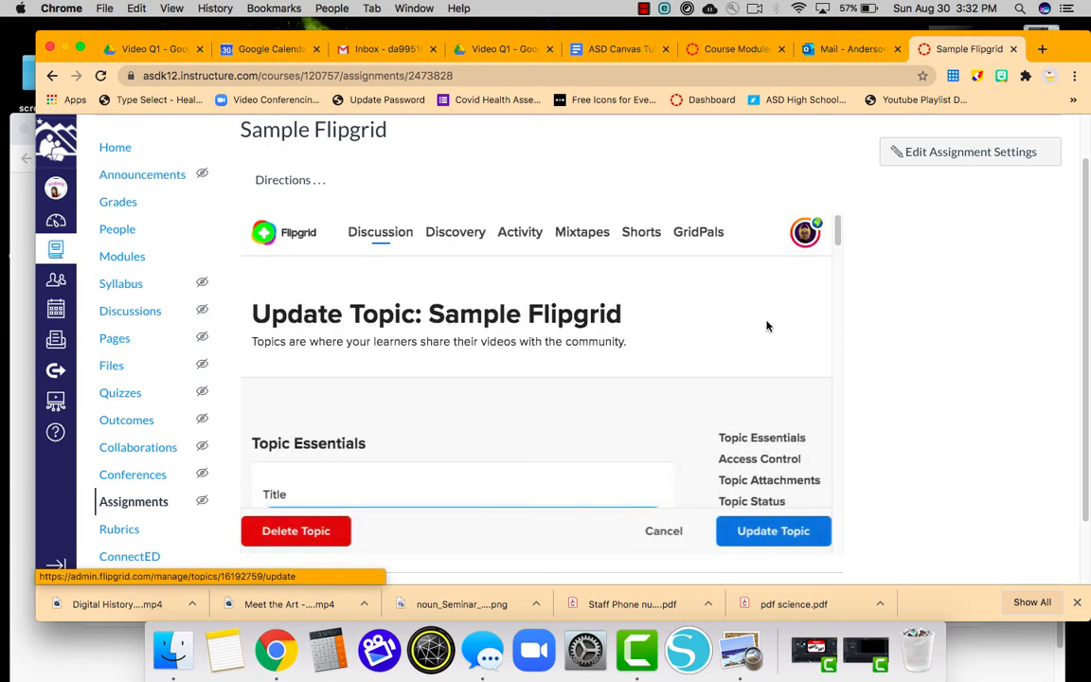
# Retitle the topic 'Sample Flipgrid - Media Balance' and replace the prompt with 'Directions . . .'.
pyautogui.scroll(-3, 538, 383)
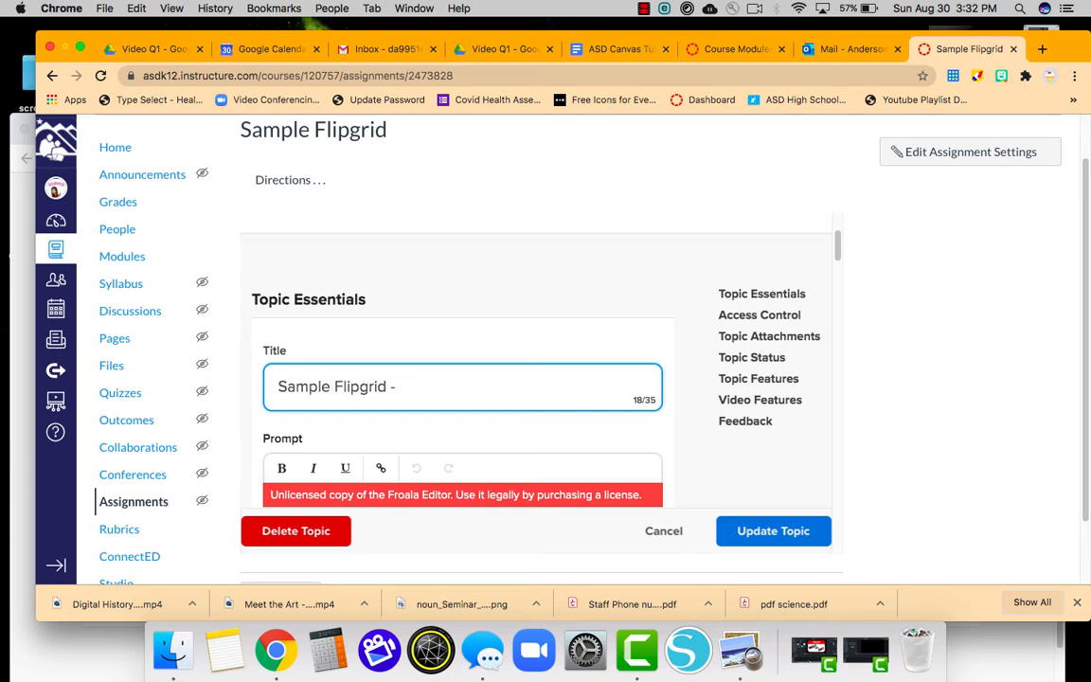
pyautogui.write('- Media Balance')
pyautogui.scroll(-2, 480, 405)
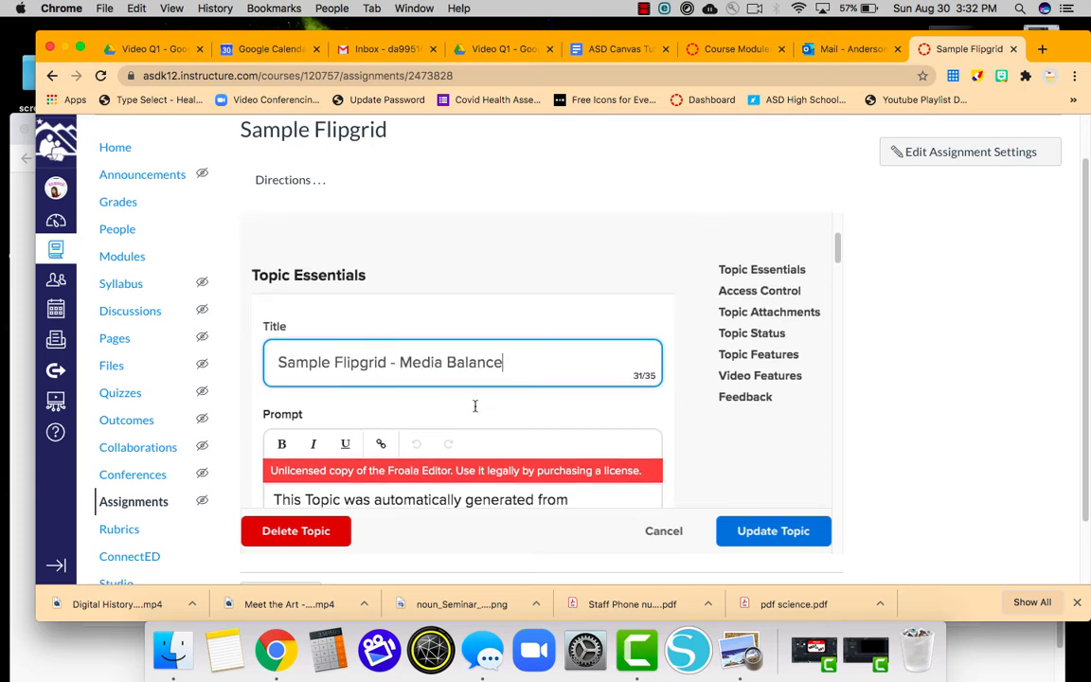
pyautogui.moveTo(345, 482); pyautogui.dragTo(243, 442)
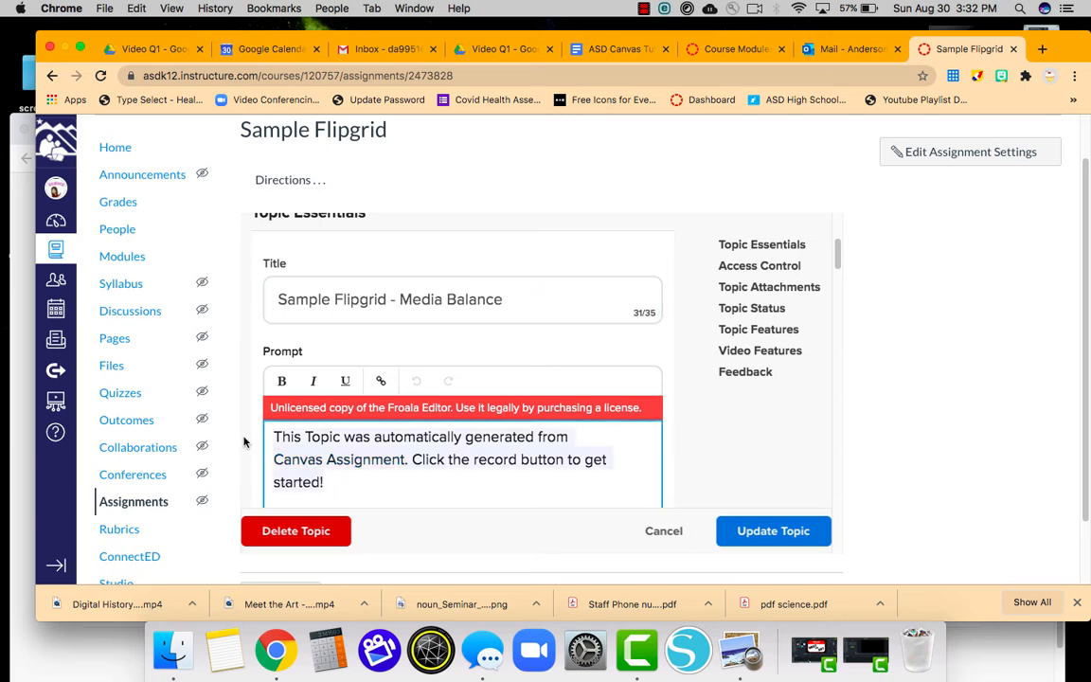
pyautogui.write('Directions . . .')
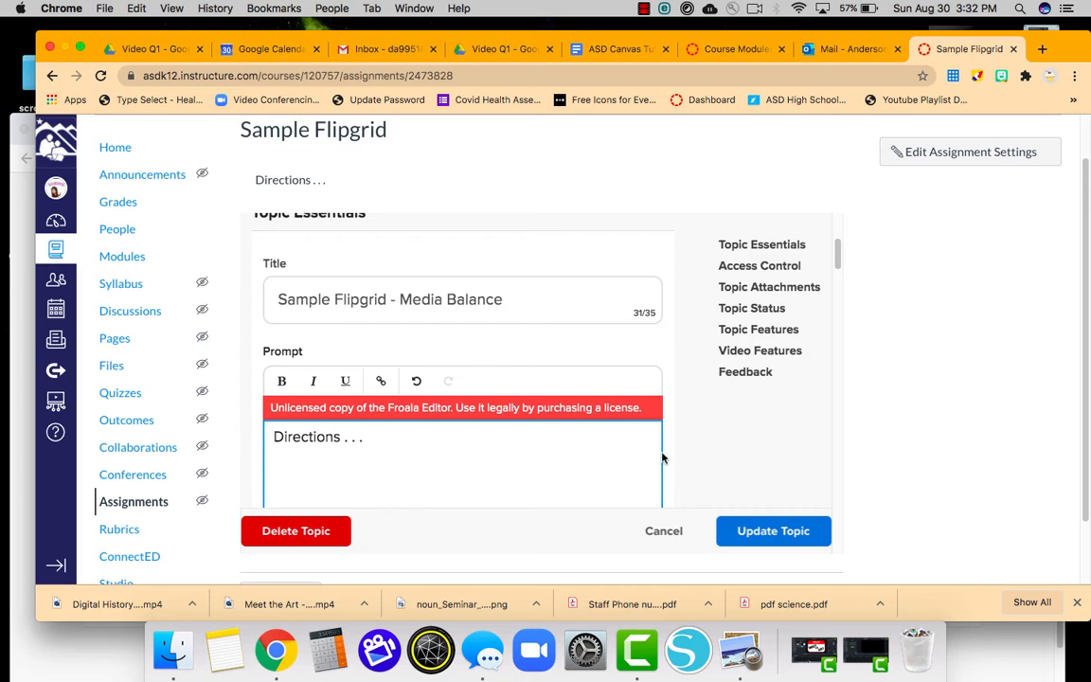
# Keep Recording Time at 1 minute 30 seconds and move down to the Media section.
pyautogui.scroll(-5, 679, 463)
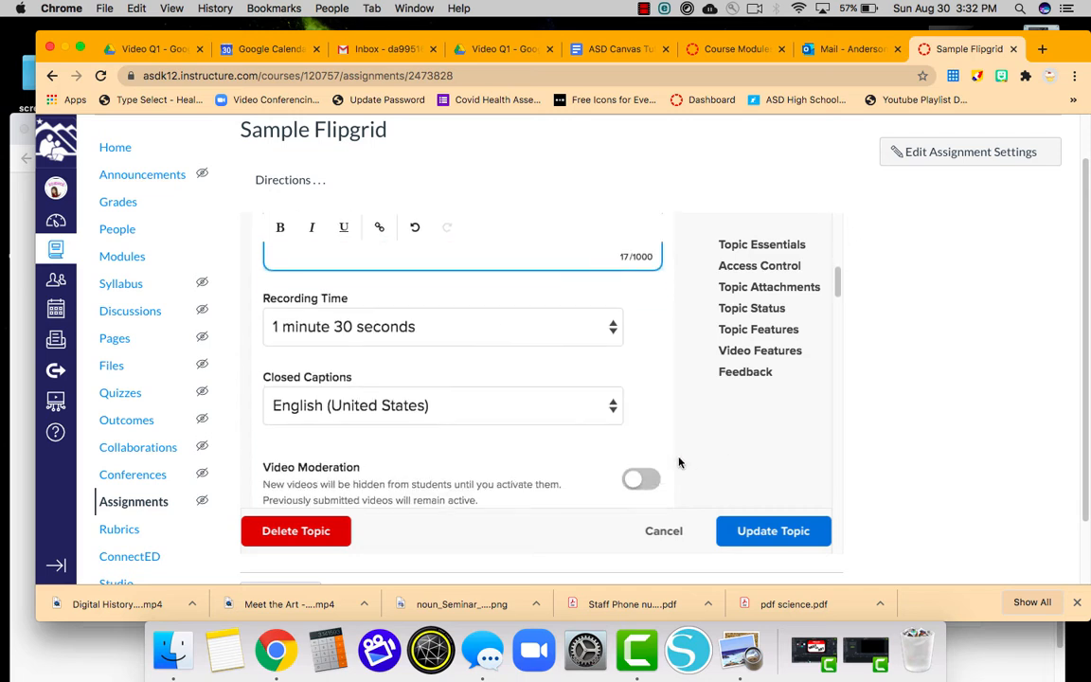
pyautogui.click(613, 333)
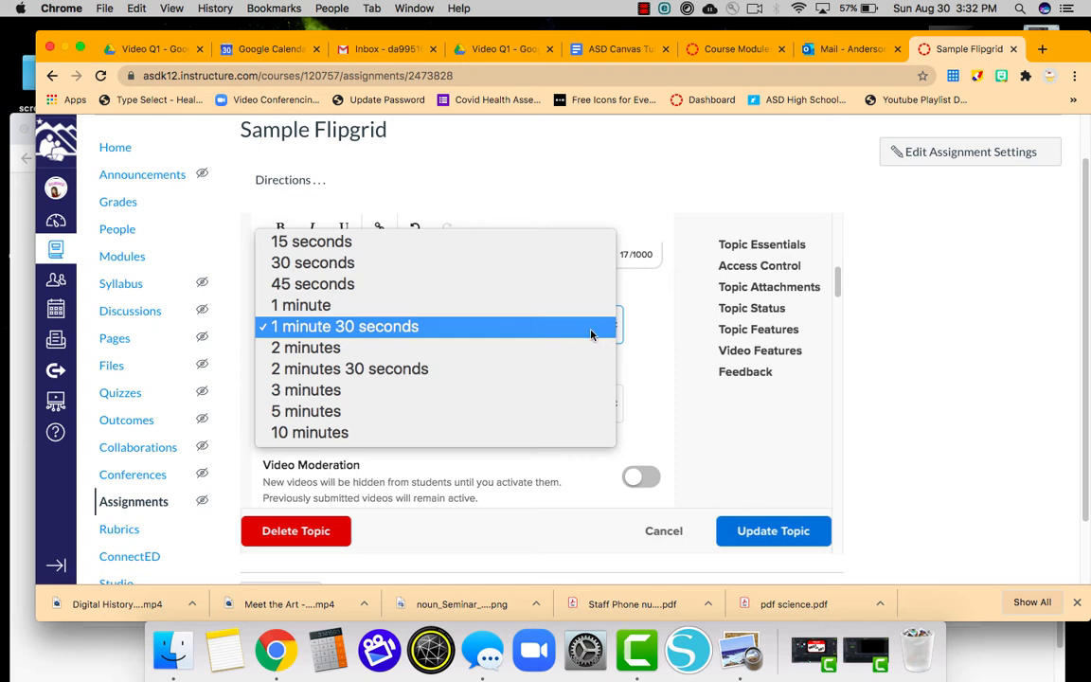
pyautogui.click(663, 345)
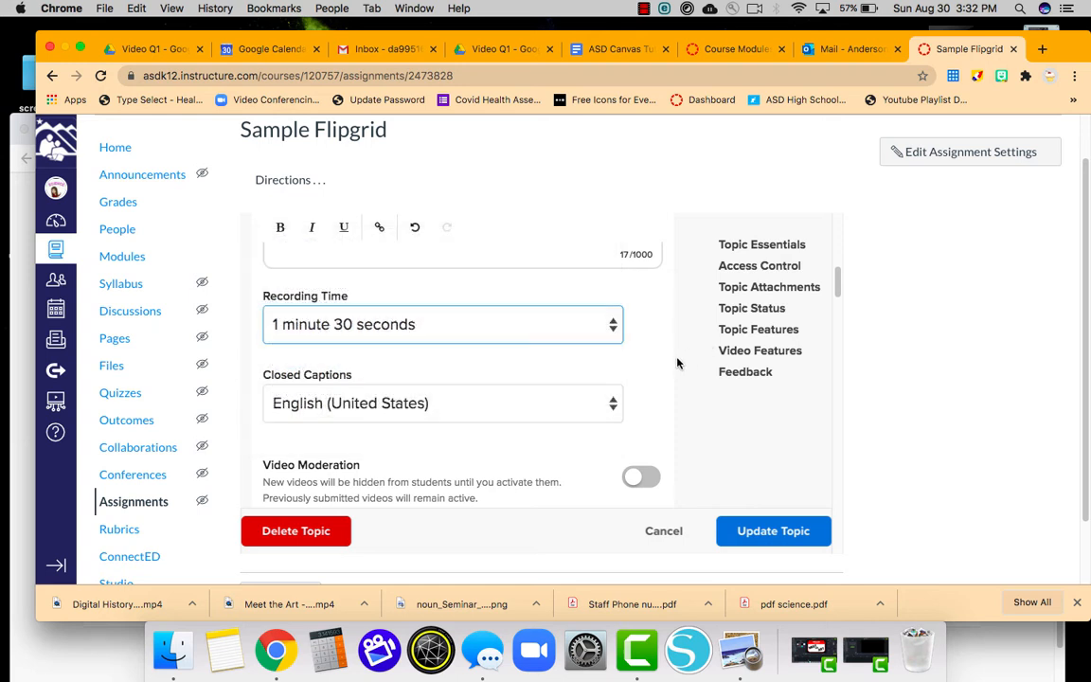
pyautogui.scroll(-3, 677, 360)
pyautogui.scroll(-1, 678, 363)
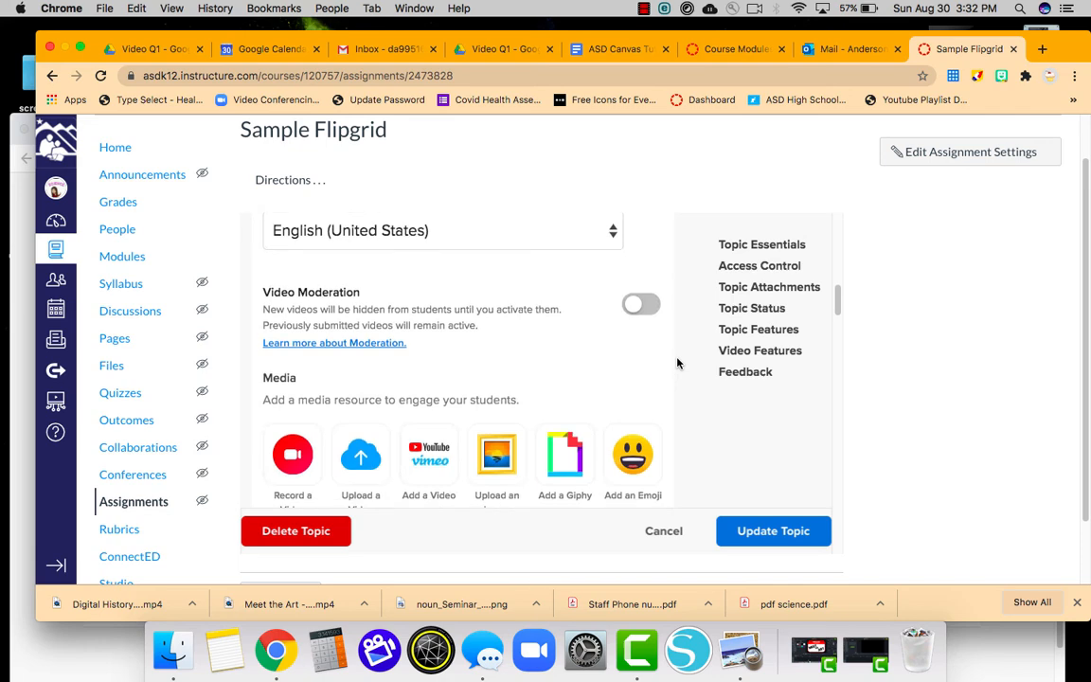
pyautogui.scroll(-2, 677, 363)
pyautogui.scroll(-2, 677, 363)
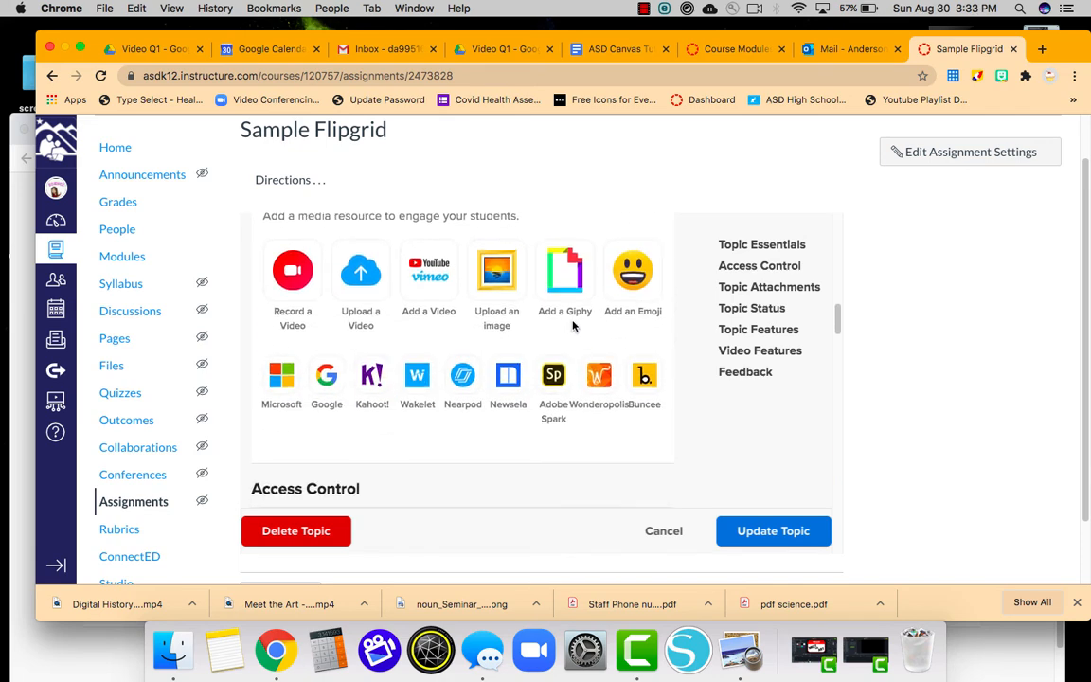
# Search Add a Giphy for 'confetti' GIFs for the topic media.
pyautogui.click(570, 283)
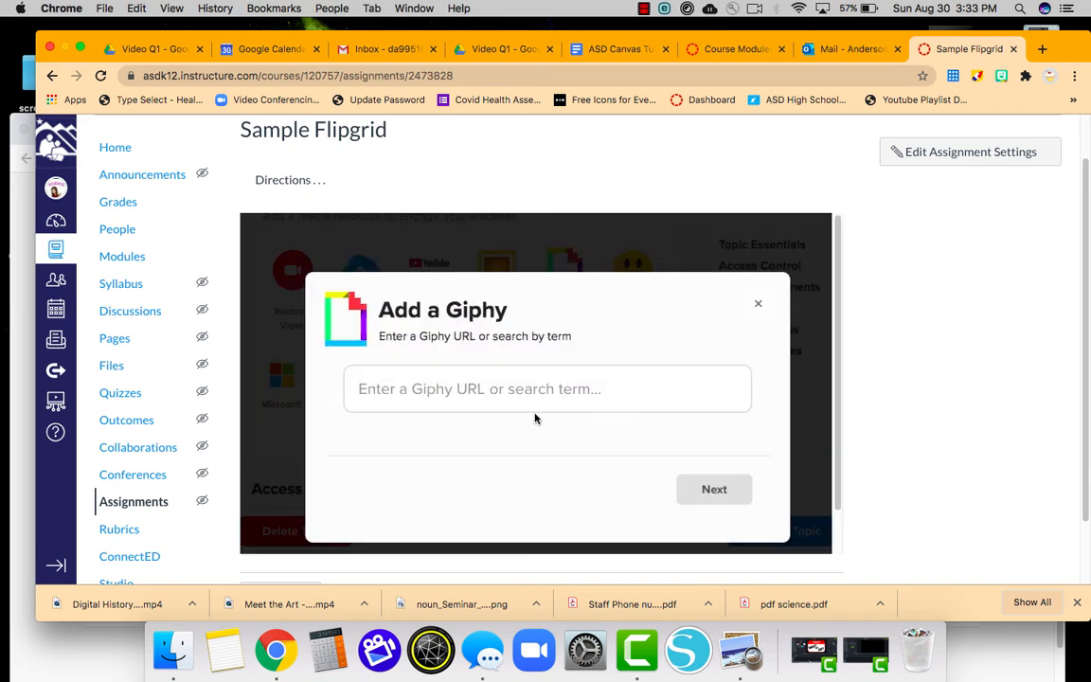
pyautogui.click(537, 383)
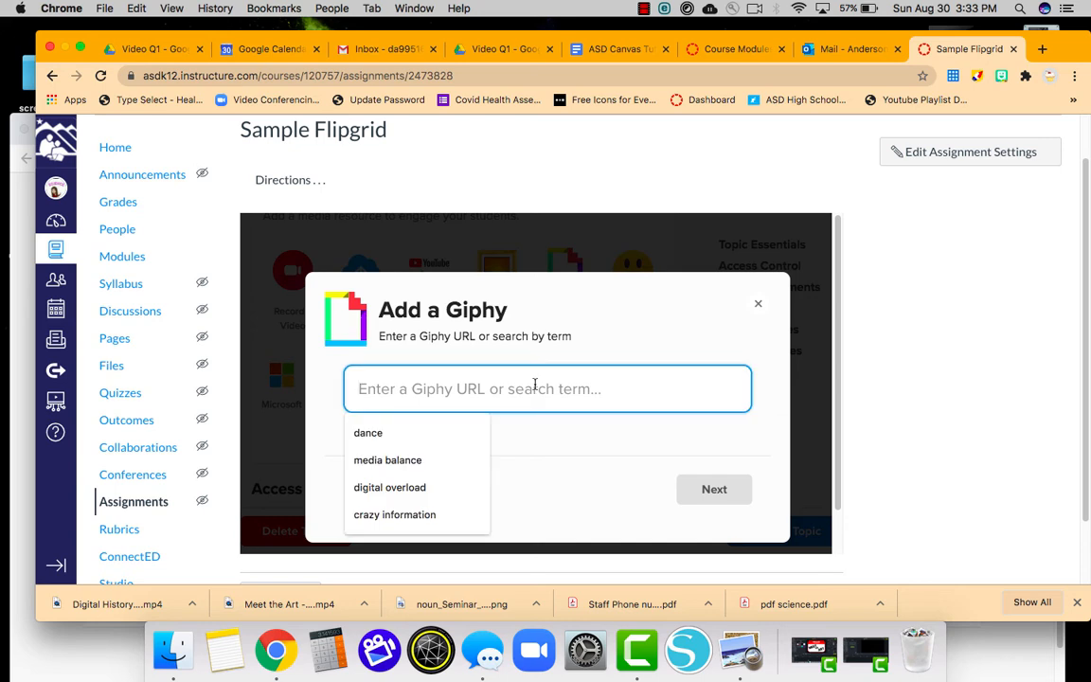
pyautogui.write('confetti')
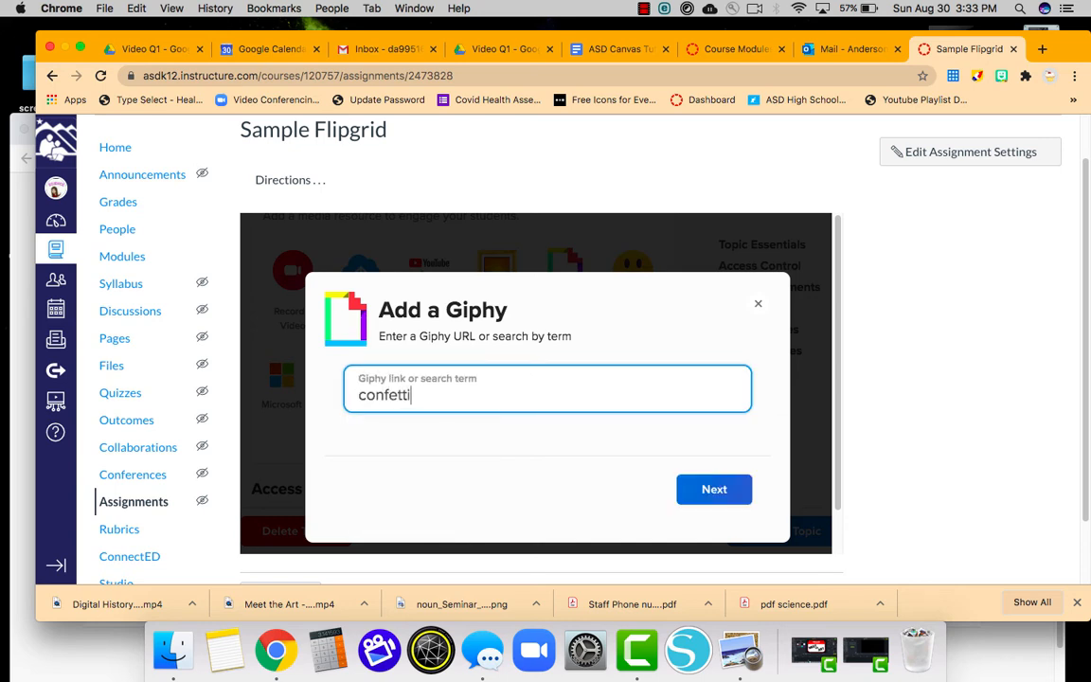
pyautogui.press('Return')
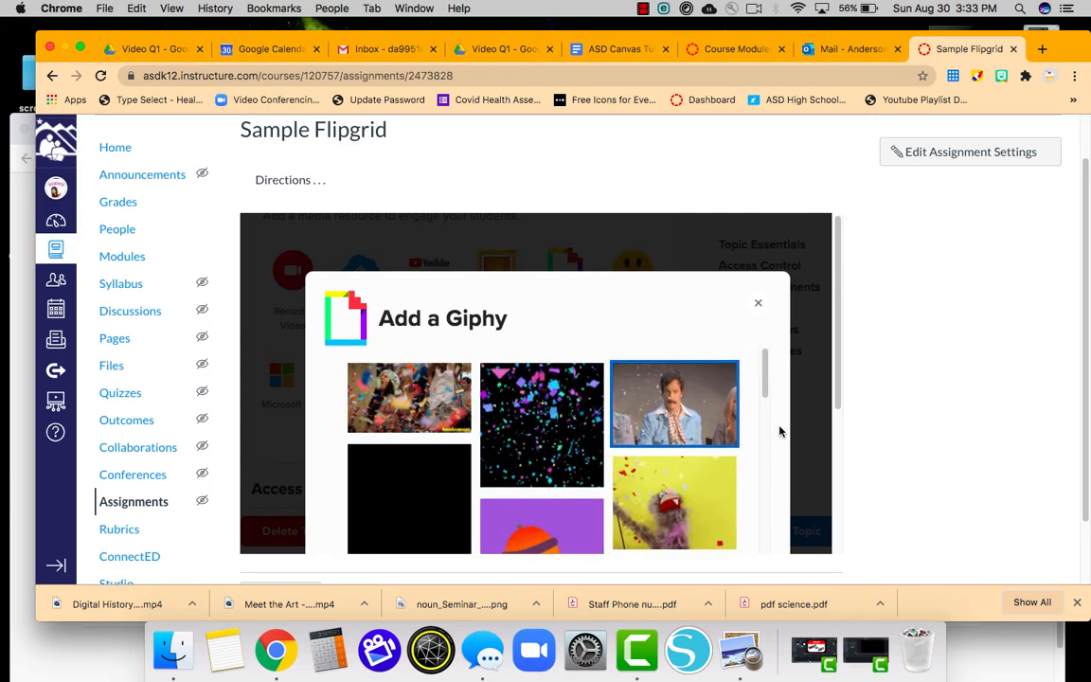
pyautogui.scroll(-5, 780, 431)
# Insert the chosen confetti GIF as topic media and review the scheduled dates below.
pyautogui.click(709, 466)
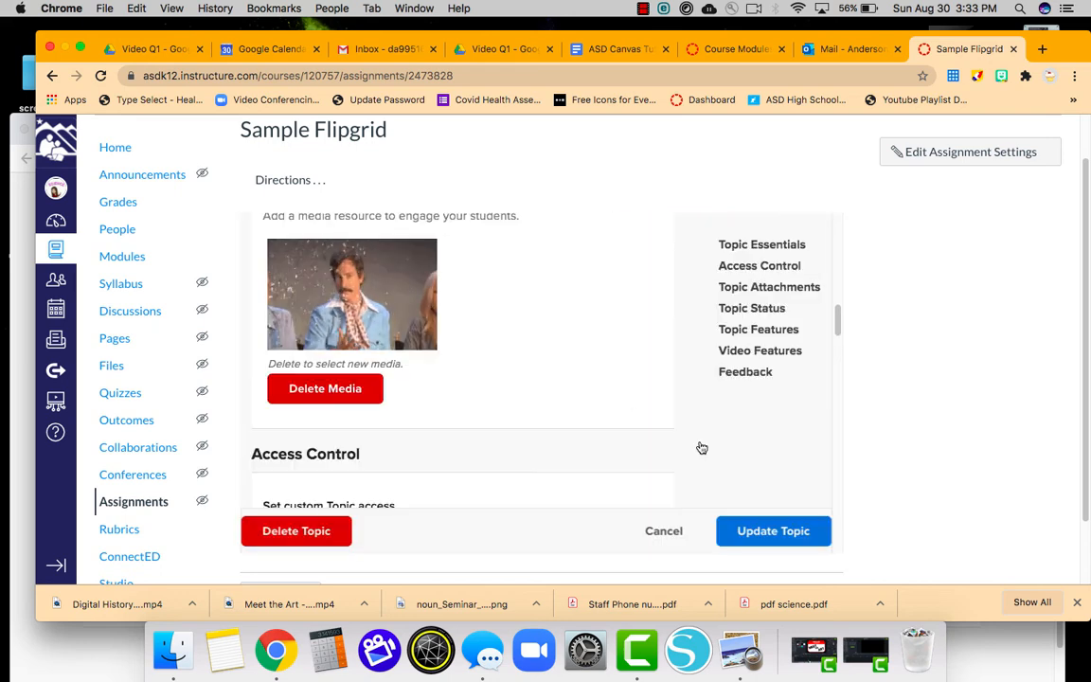
pyautogui.scroll(-3, 570, 373)
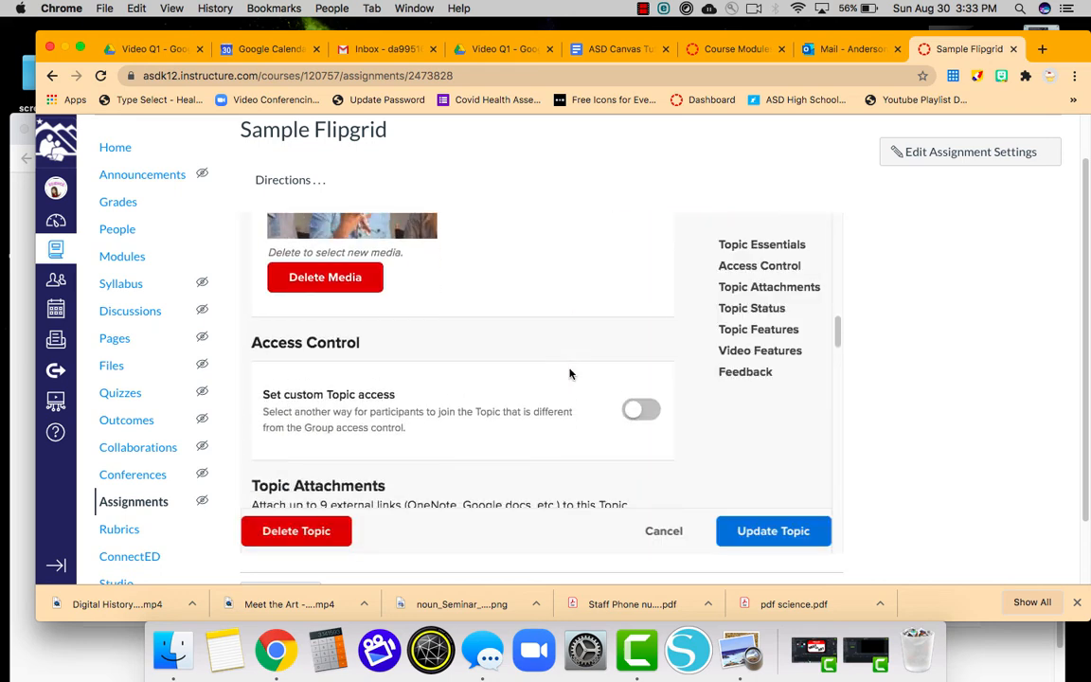
pyautogui.scroll(-2, 570, 373)
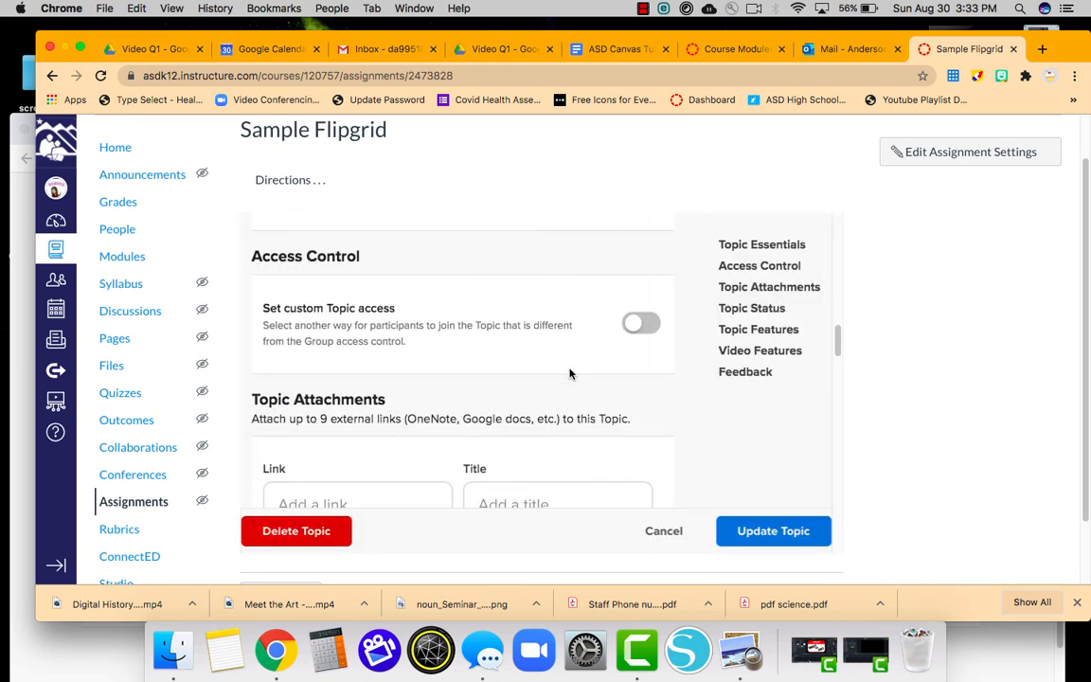
pyautogui.scroll(-4, 570, 374)
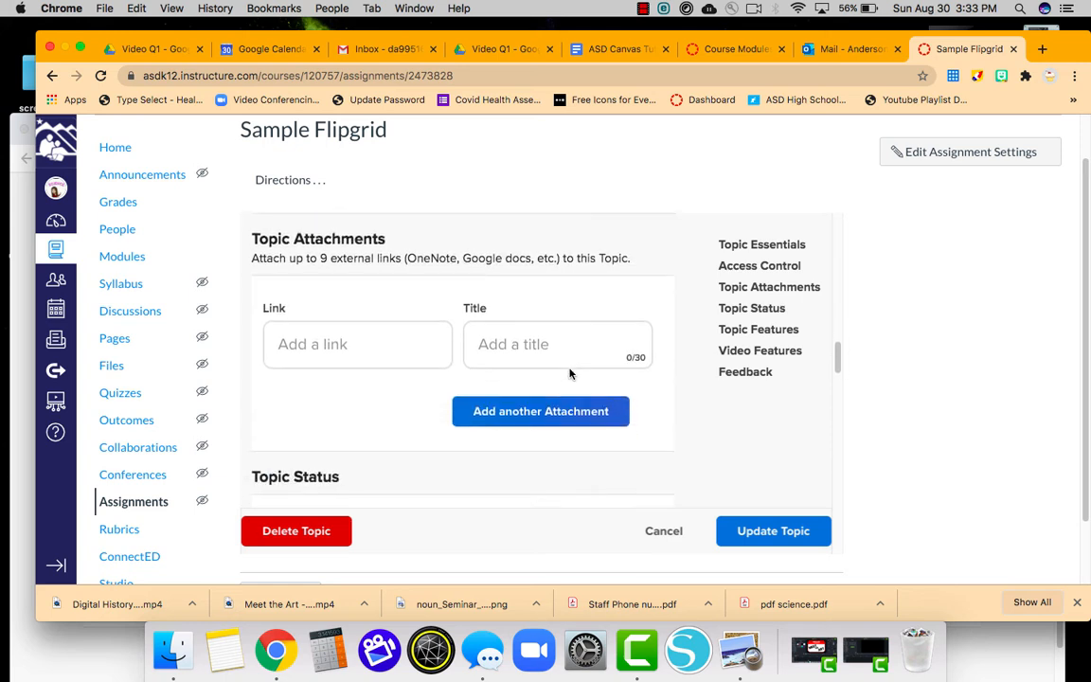
pyautogui.scroll(-1, 571, 373)
pyautogui.scroll(1, 570, 373)
pyautogui.scroll(-3, 570, 373)
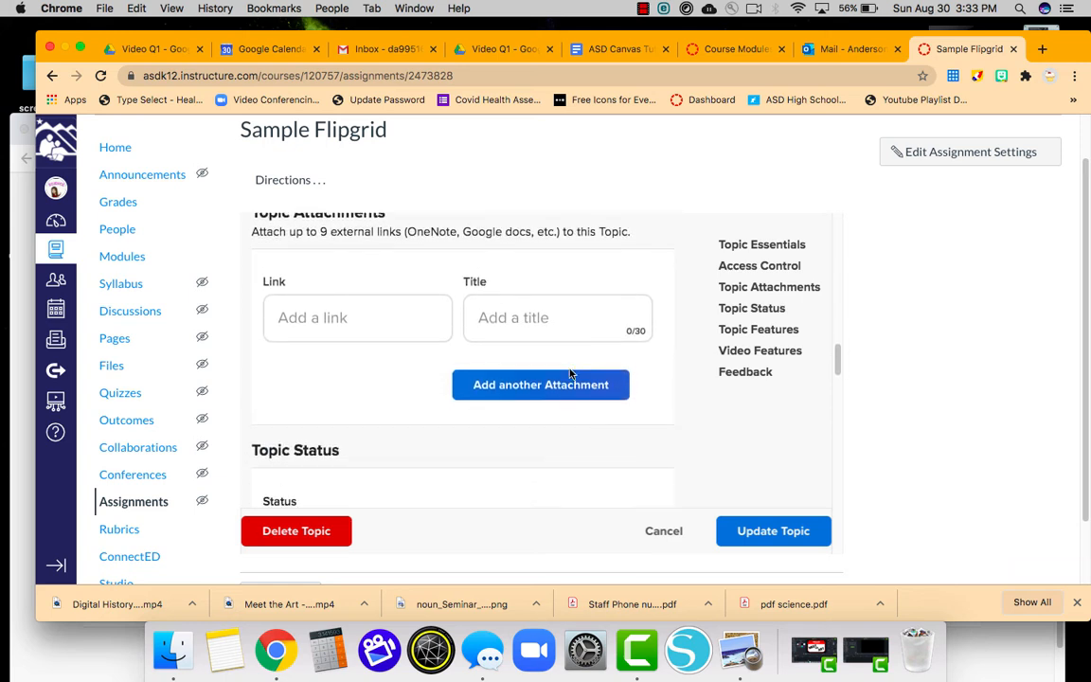
pyautogui.scroll(-3, 570, 373)
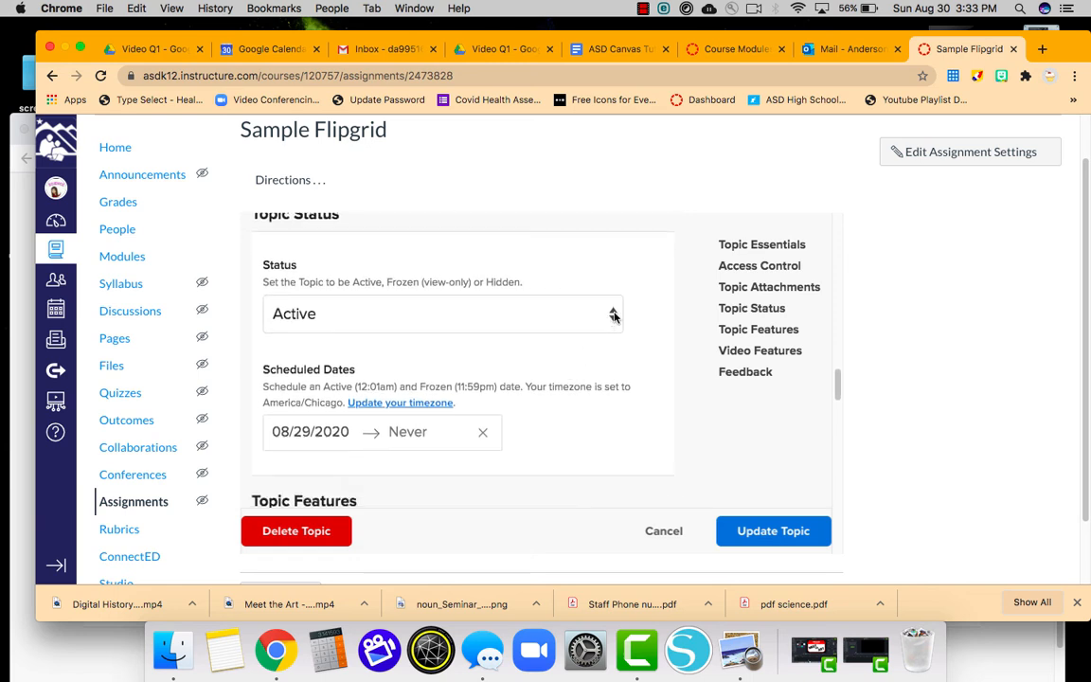
pyautogui.scroll(-3, 662, 388)
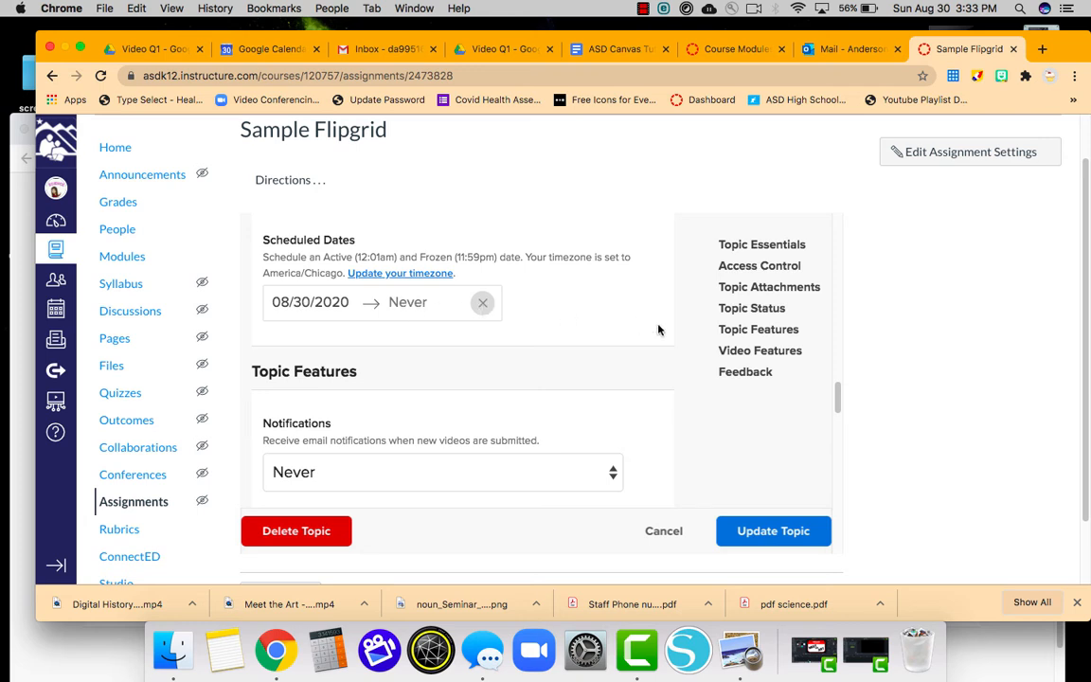
pyautogui.scroll(-4, 660, 330)
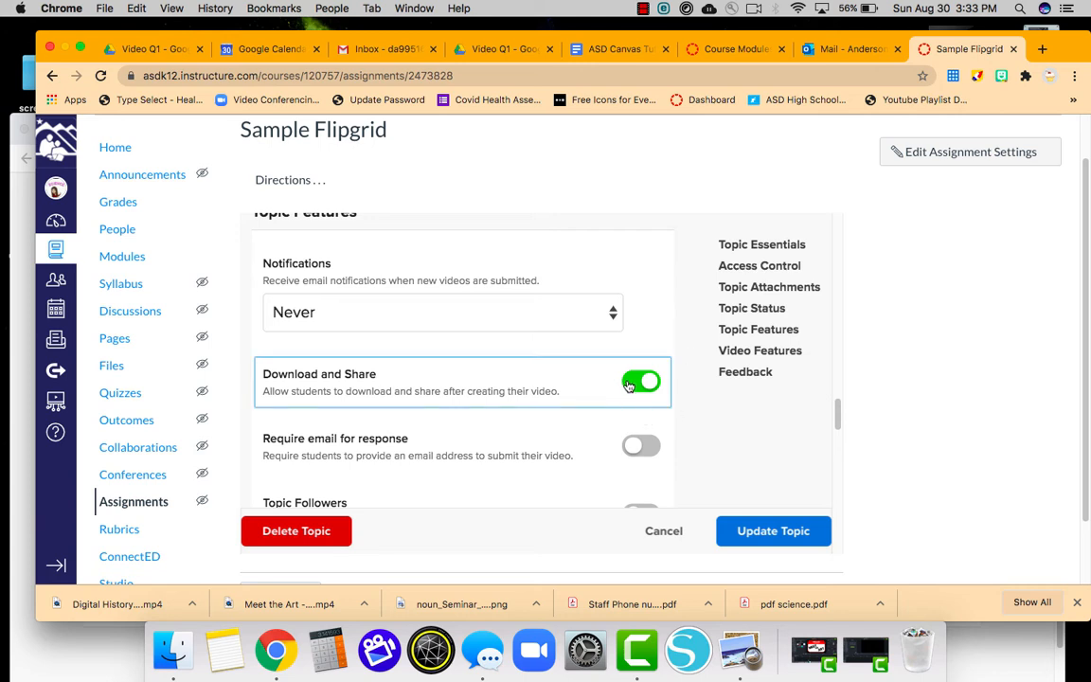
# Turn off Video Comments so students cannot reply to each other.
pyautogui.scroll(-3, 705, 410)
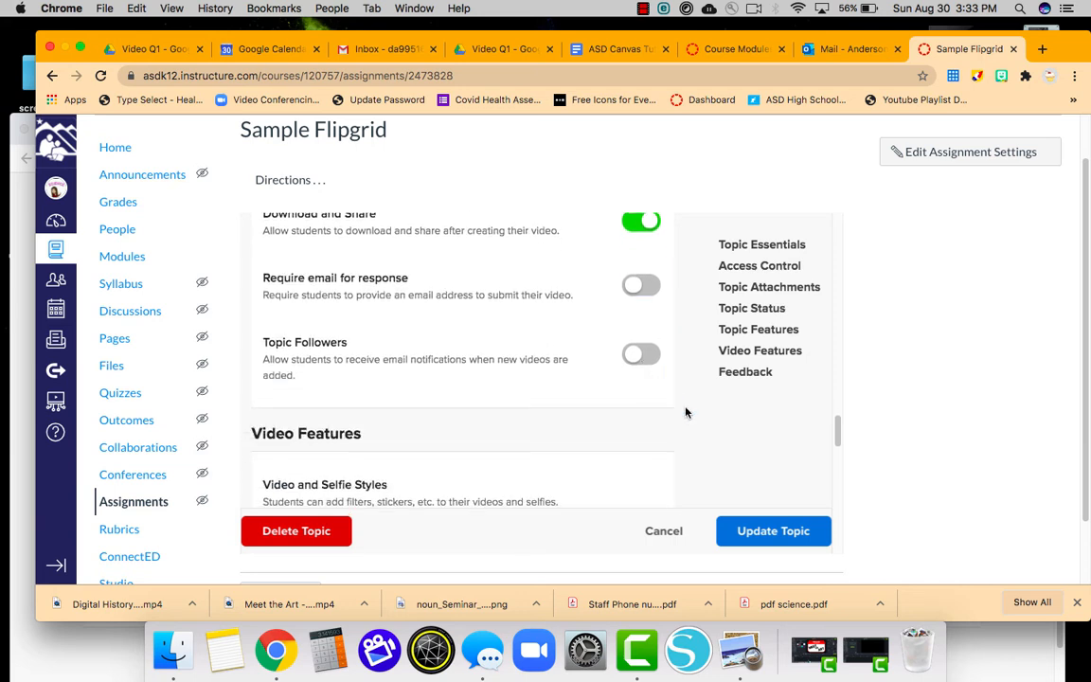
pyautogui.scroll(-5, 687, 413)
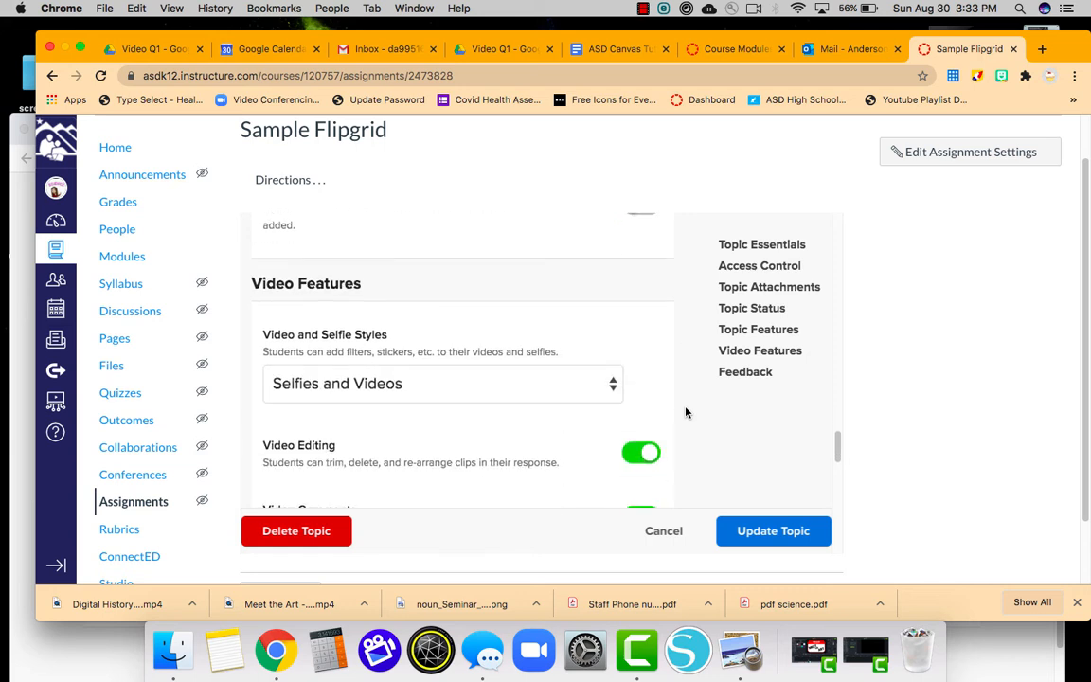
pyautogui.scroll(-2, 687, 413)
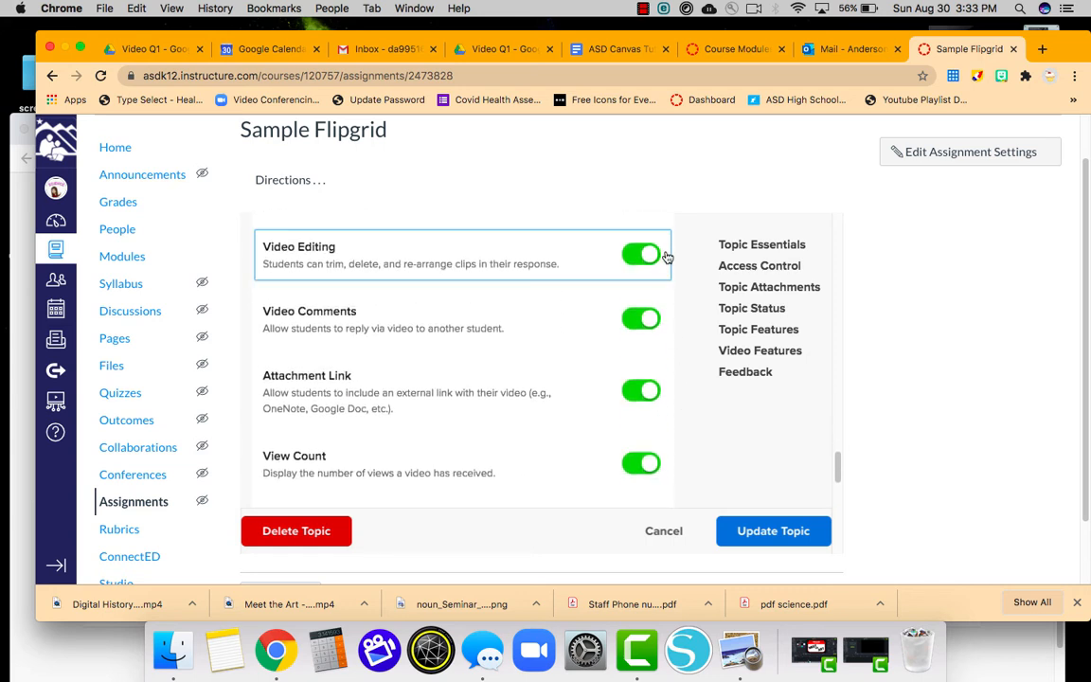
pyautogui.click(632, 323)
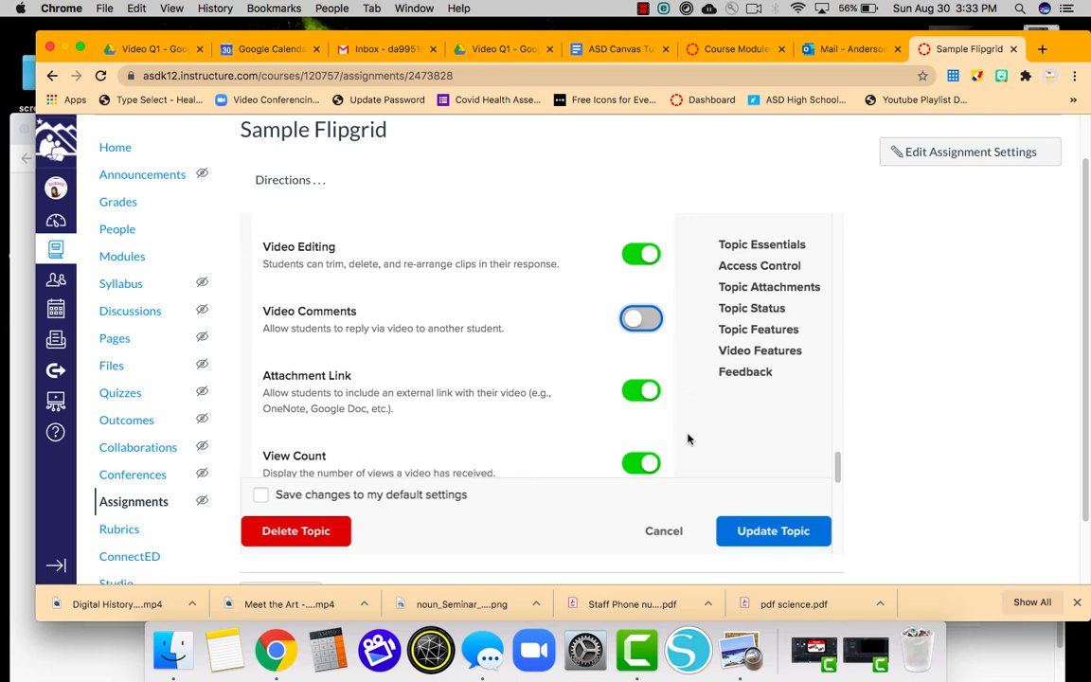
# Save the topic changes with Update Topic at the bottom of the settings.
pyautogui.scroll(-3, 689, 438)
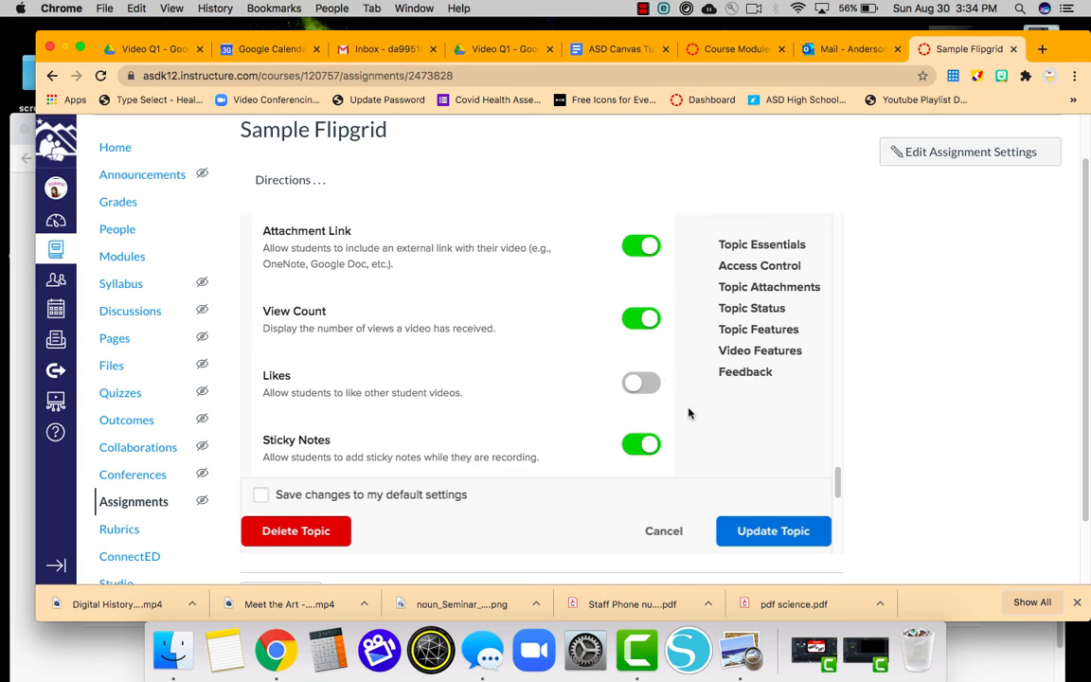
pyautogui.scroll(-3, 689, 413)
pyautogui.scroll(-3, 688, 408)
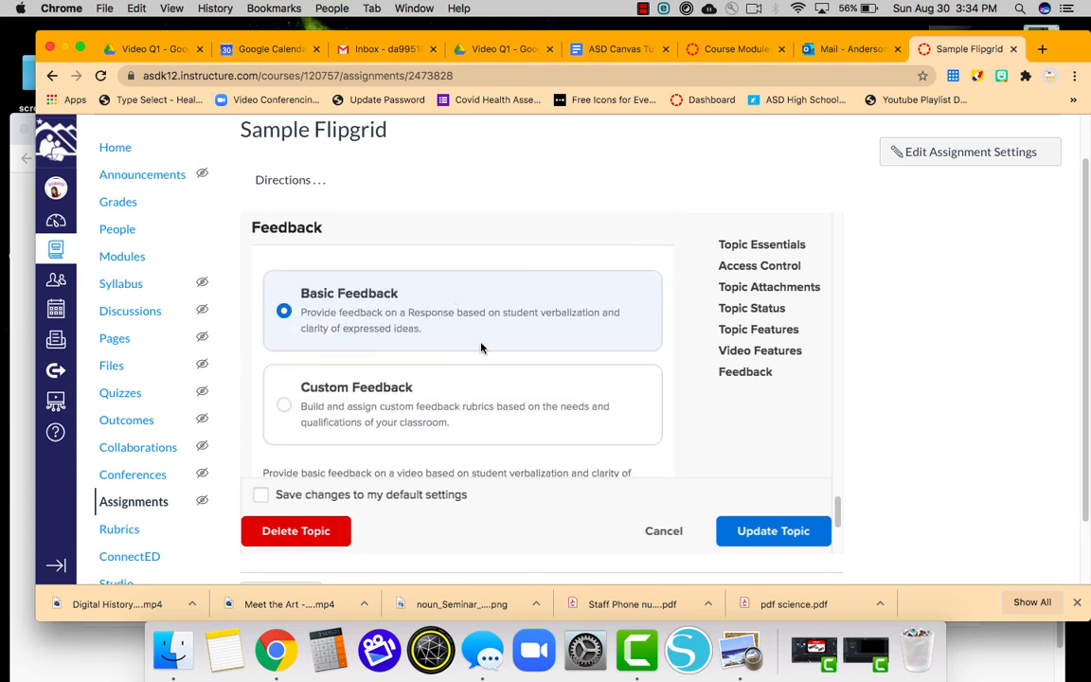
pyautogui.scroll(-5, 690, 415)
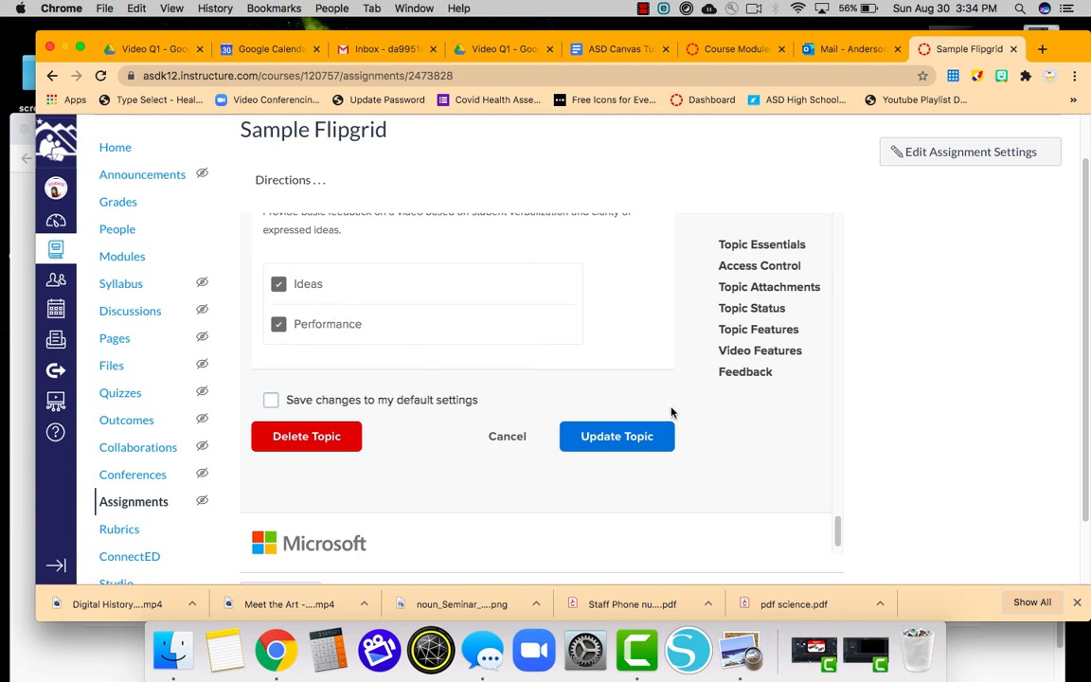
pyautogui.scroll(-1, 738, 502)
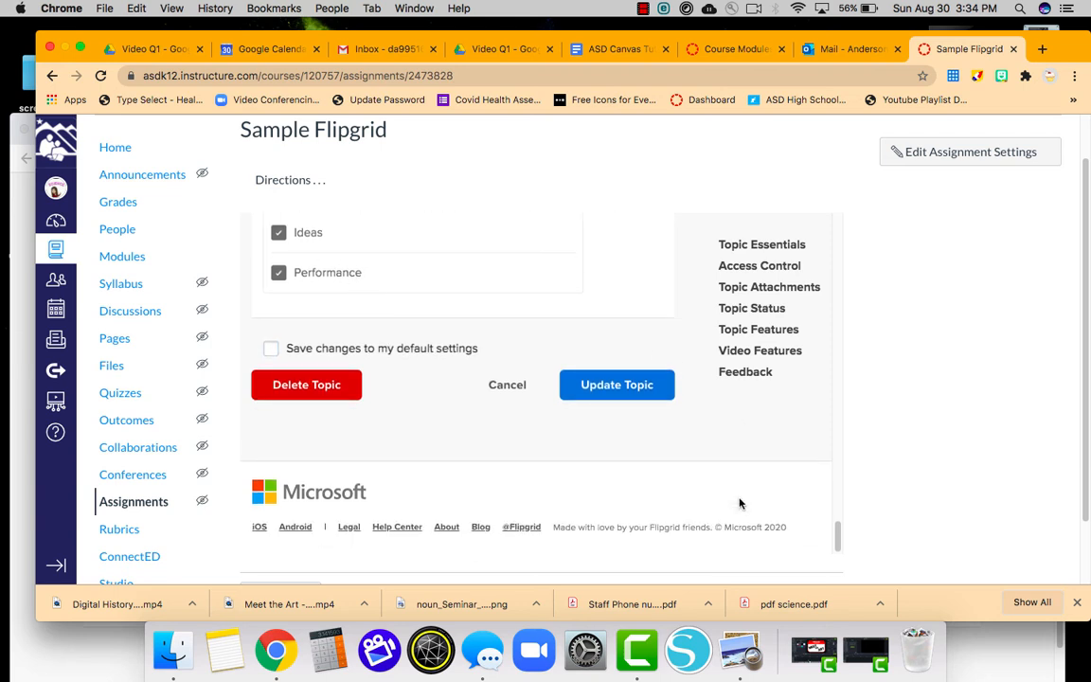
pyautogui.click(625, 390)
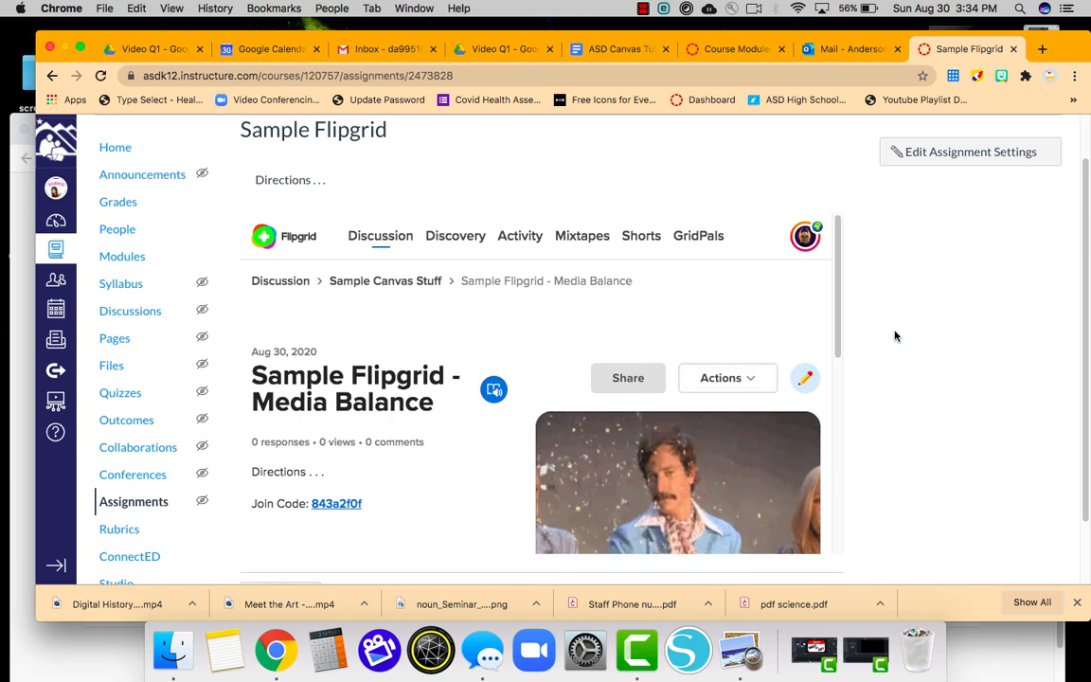
# Start a new video response from the topic's empty Responses (0) section.
pyautogui.scroll(-2, 896, 333)
pyautogui.scroll(-3, 759, 348)
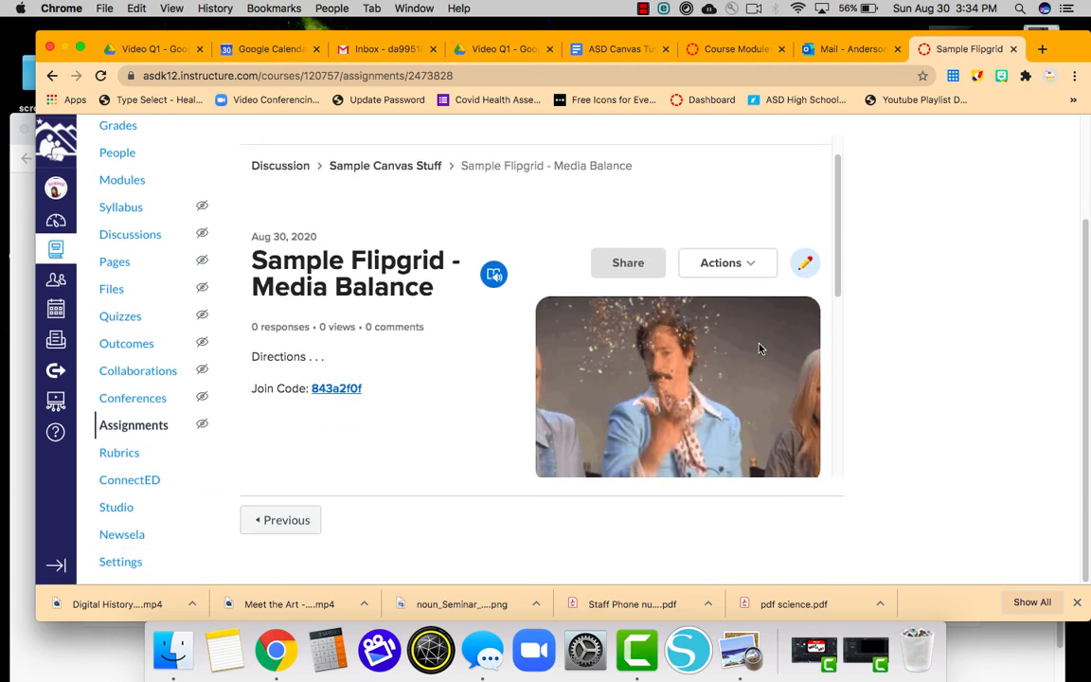
pyautogui.scroll(3, 760, 349)
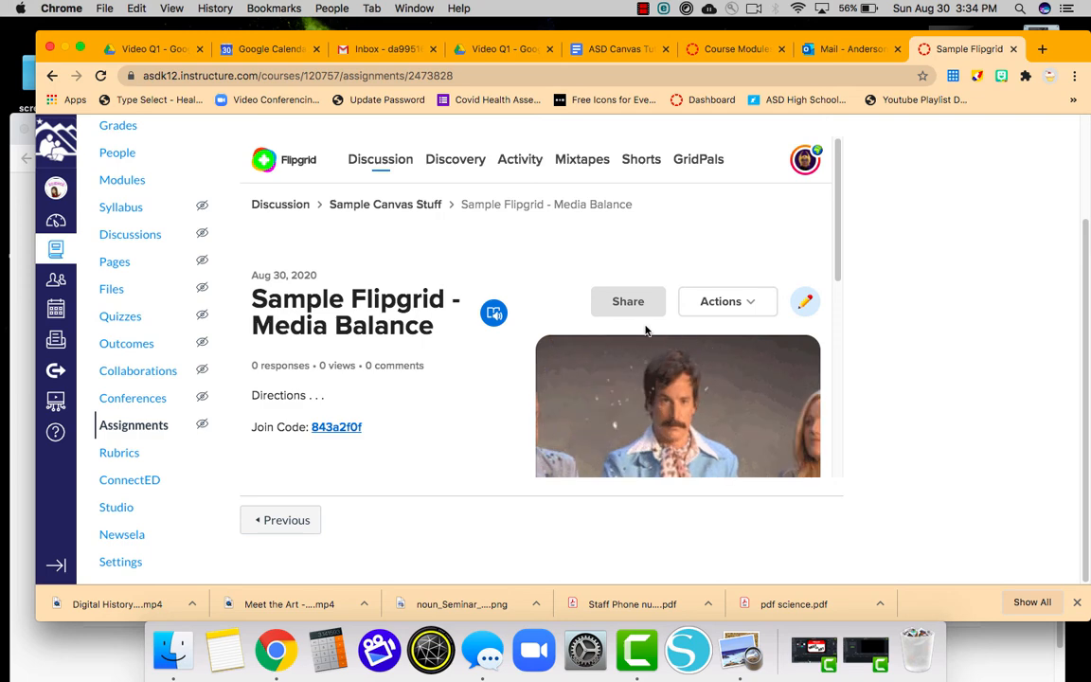
pyautogui.scroll(3, 682, 337)
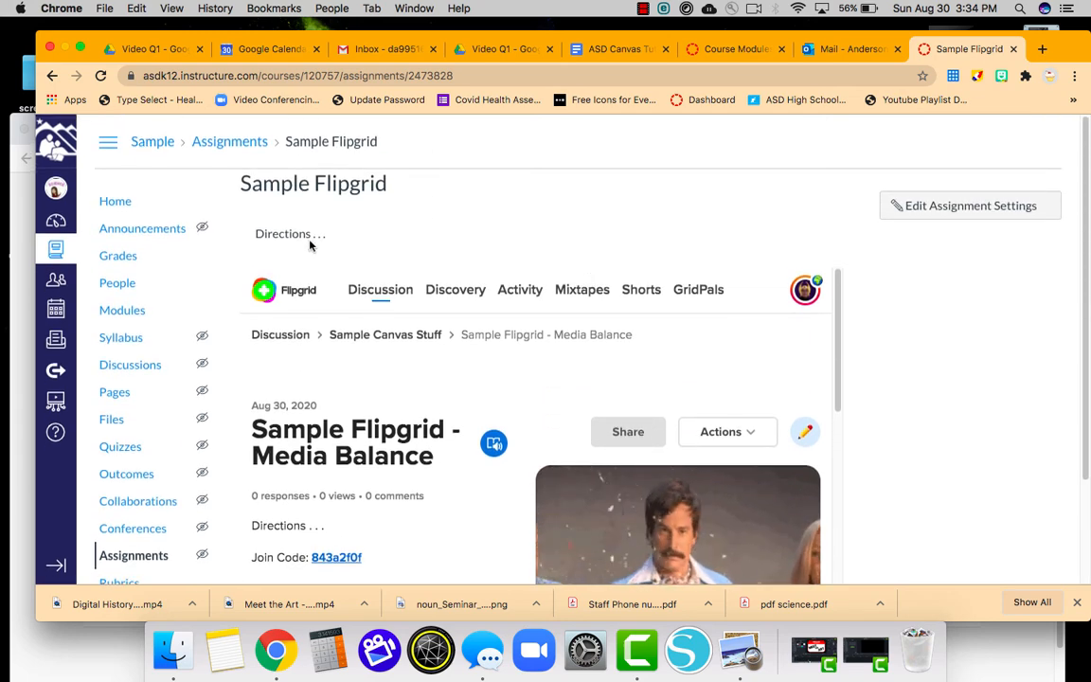
pyautogui.scroll(-1, 485, 305)
pyautogui.scroll(-5, 483, 305)
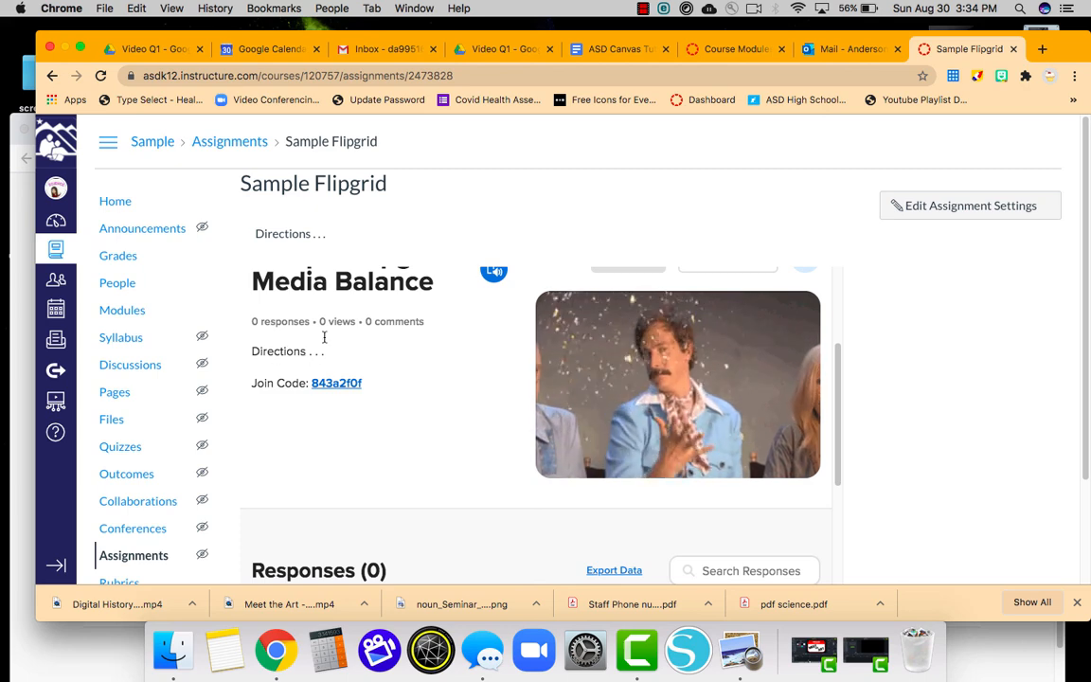
pyautogui.scroll(-2, 645, 367)
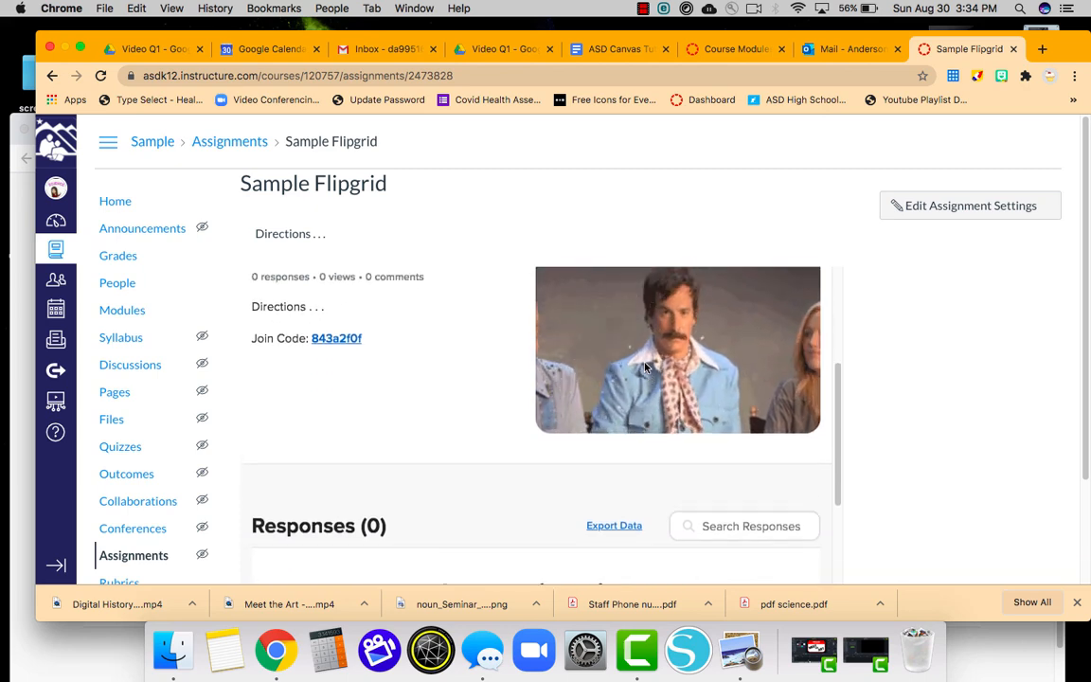
pyautogui.scroll(-5, 646, 367)
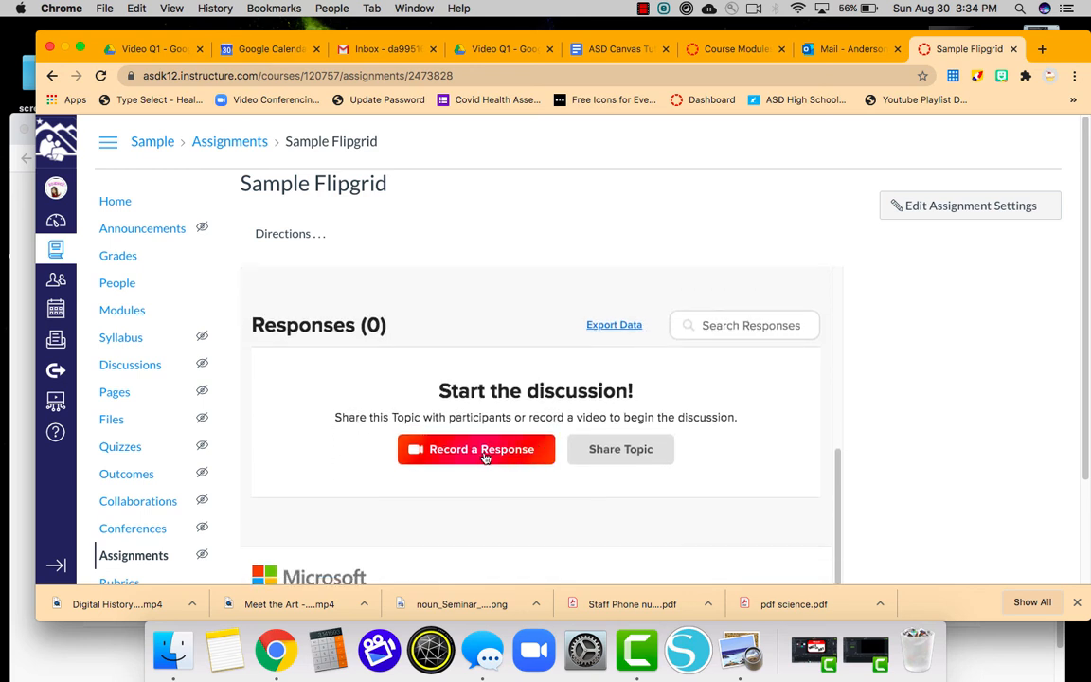
pyautogui.click(477, 457)
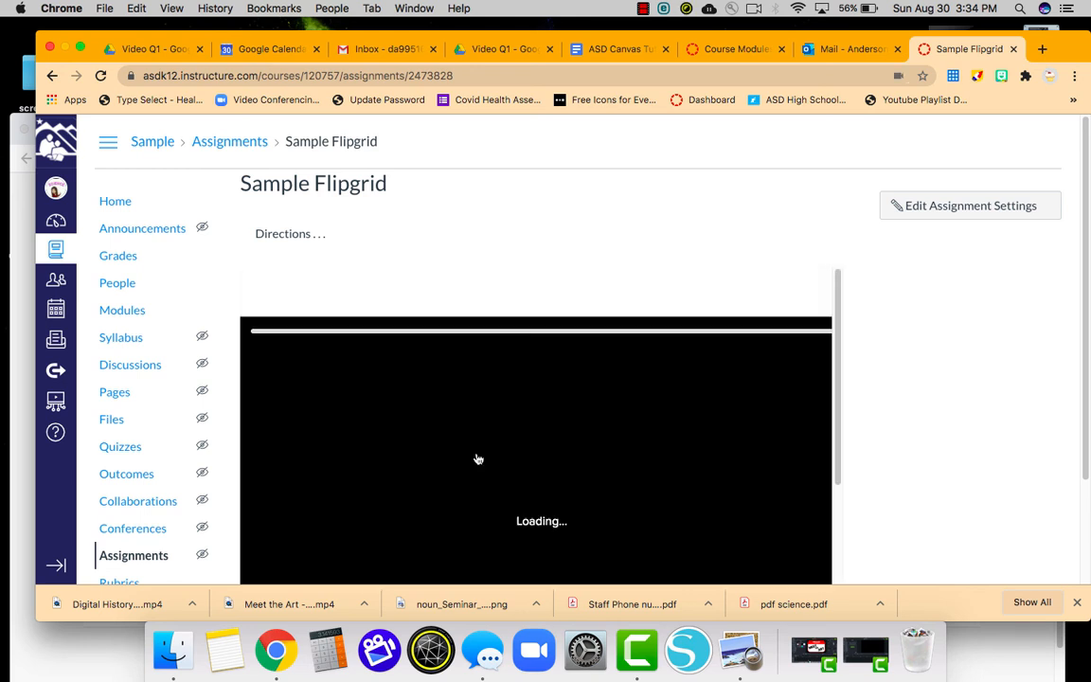
# Dismiss the Step 1 of 4 Record card to show the live camera preview and controls.
pyautogui.scroll(-3, 478, 459)
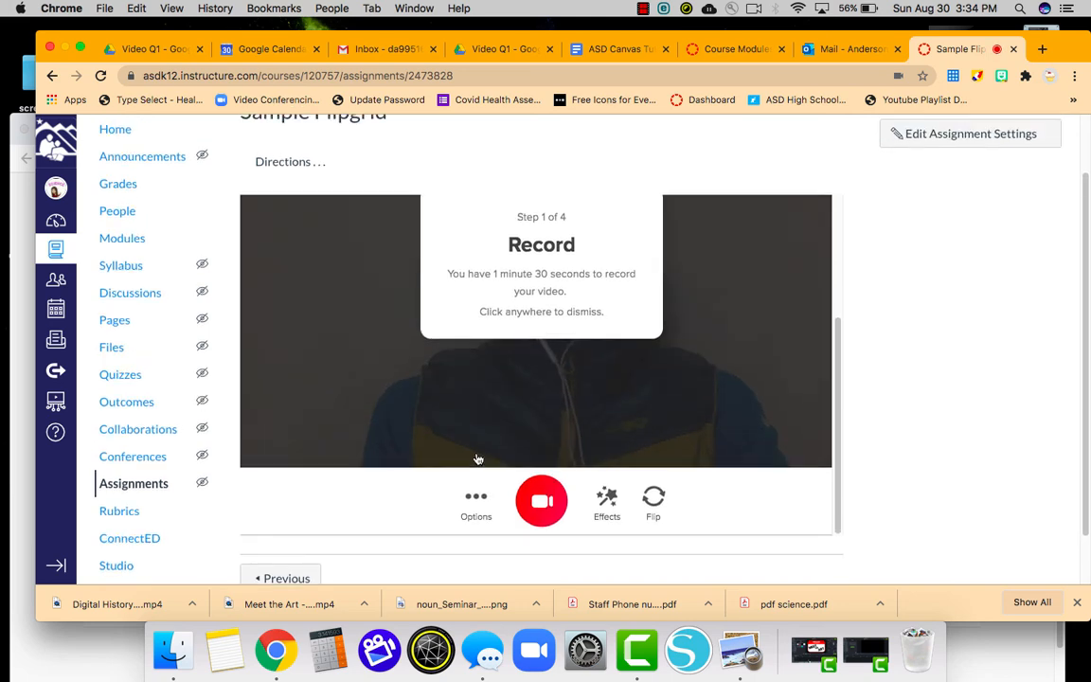
pyautogui.scroll(1, 568, 450)
pyautogui.click(703, 410)
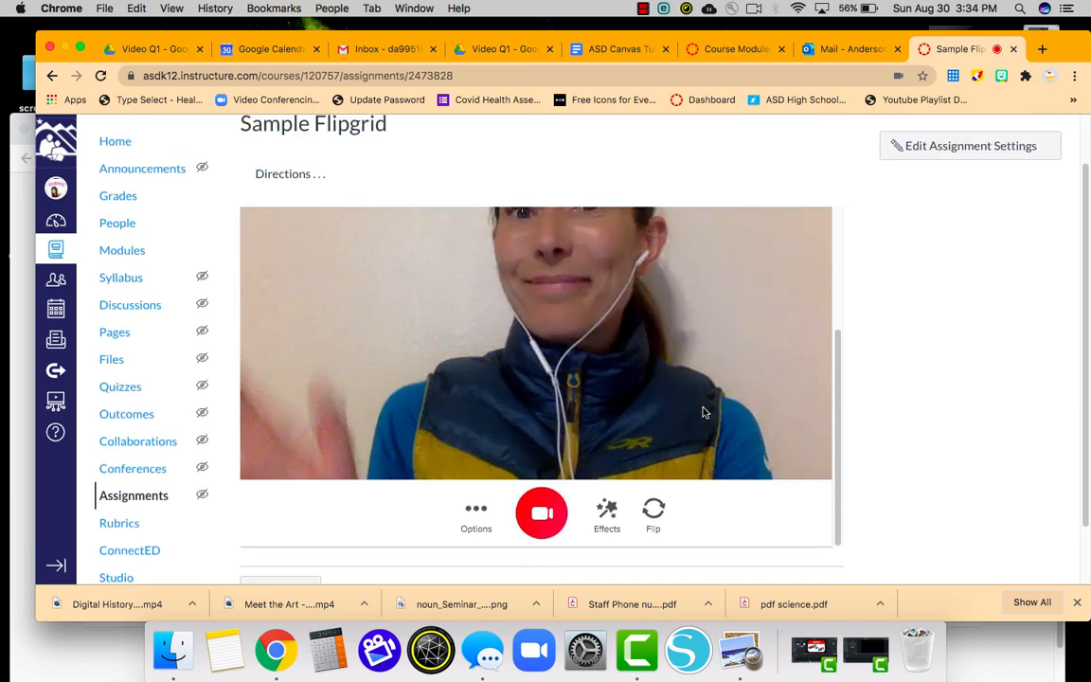
pyautogui.scroll(2, 718, 384)
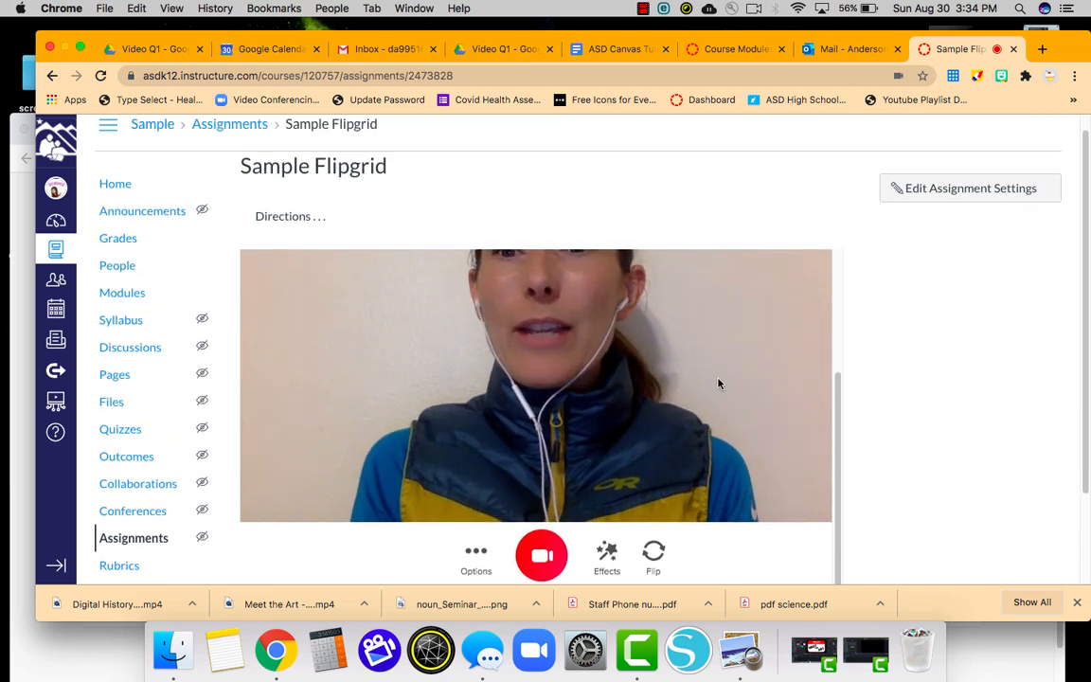
pyautogui.scroll(2, 718, 384)
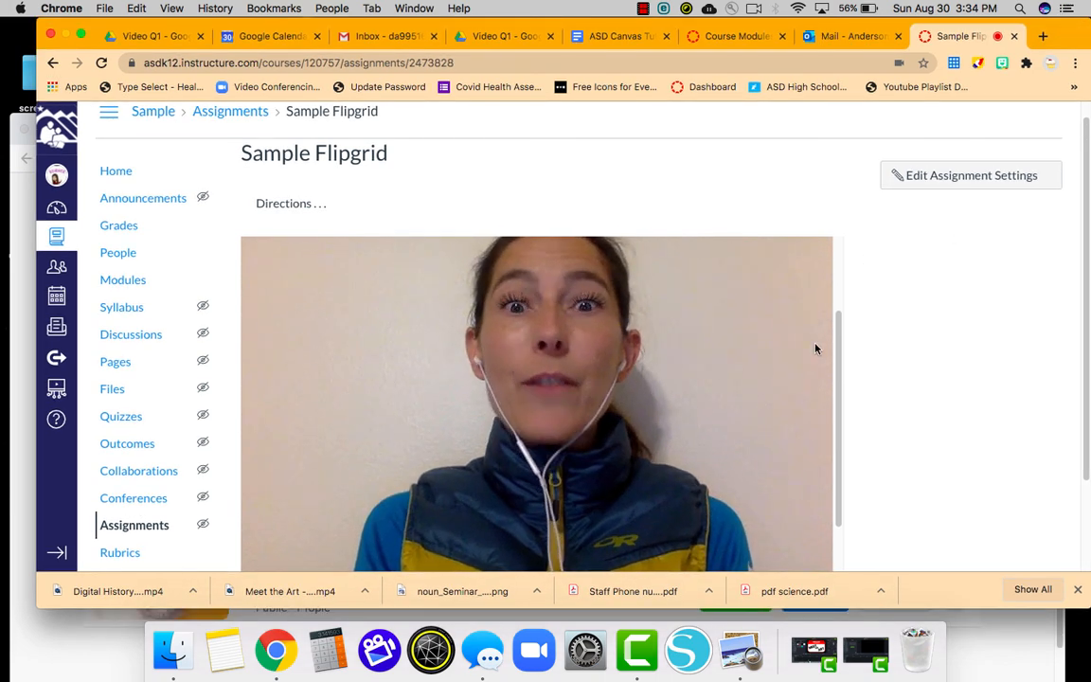
pyautogui.scroll(-2, 815, 348)
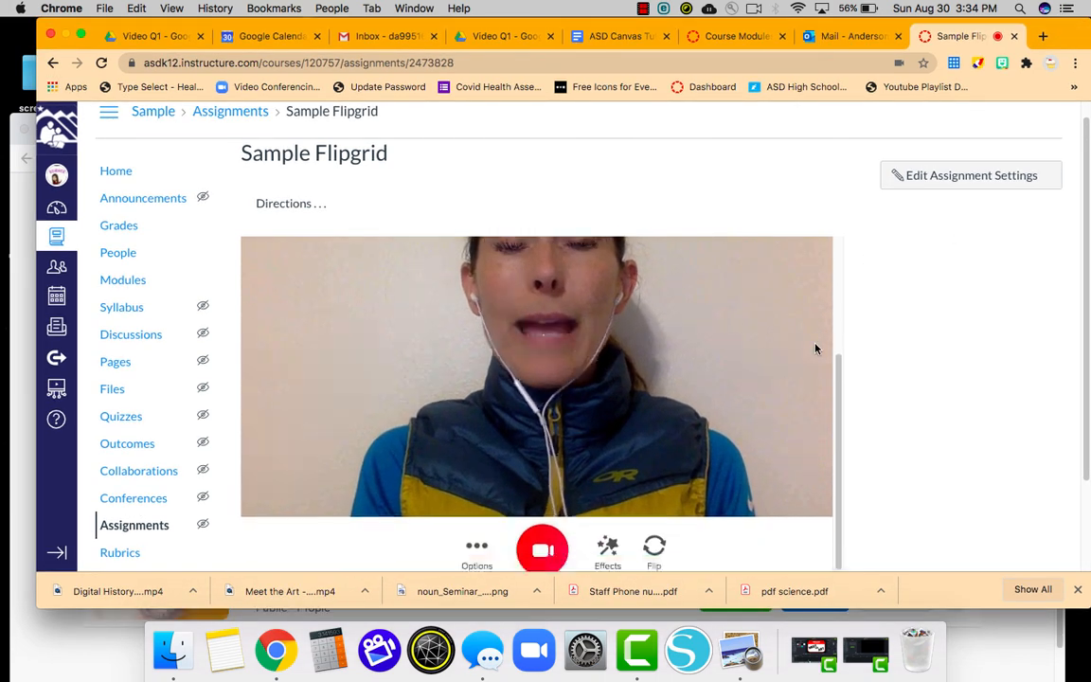
# Add the jungle frame from Effects > Frames around the camera video.
pyautogui.click(608, 545)
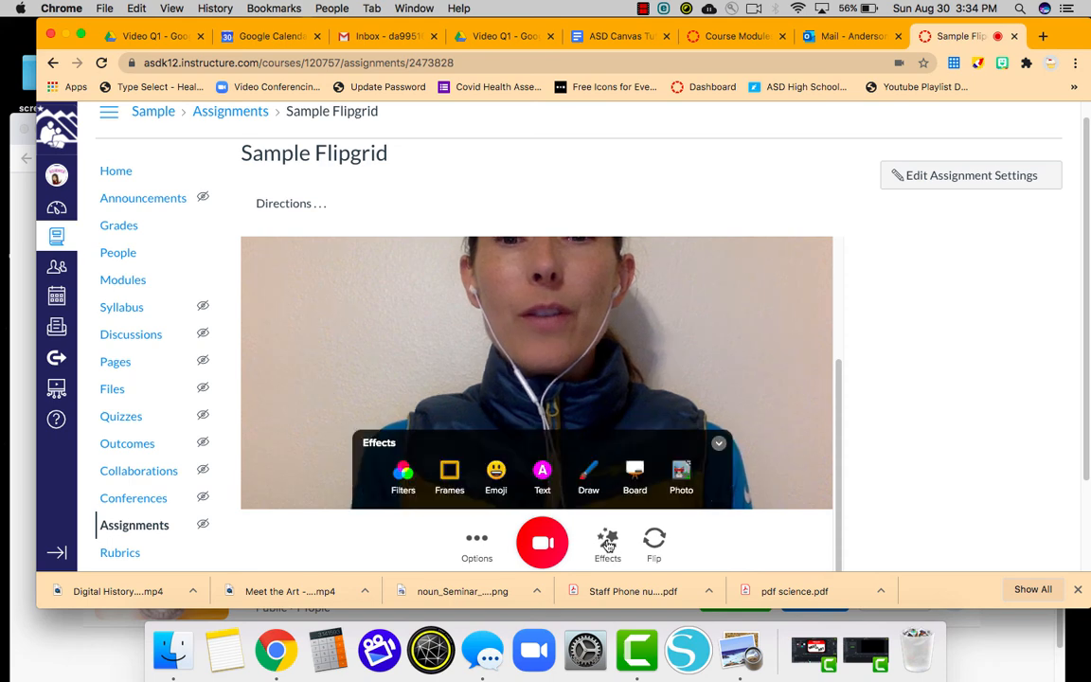
pyautogui.click(451, 473)
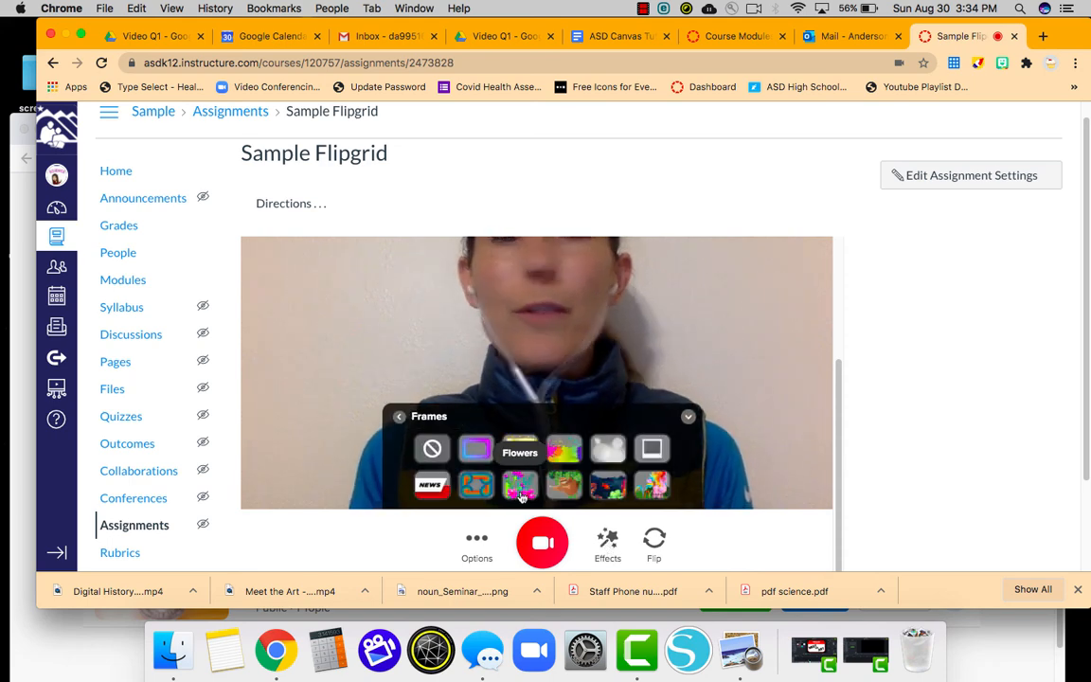
pyautogui.click(564, 491)
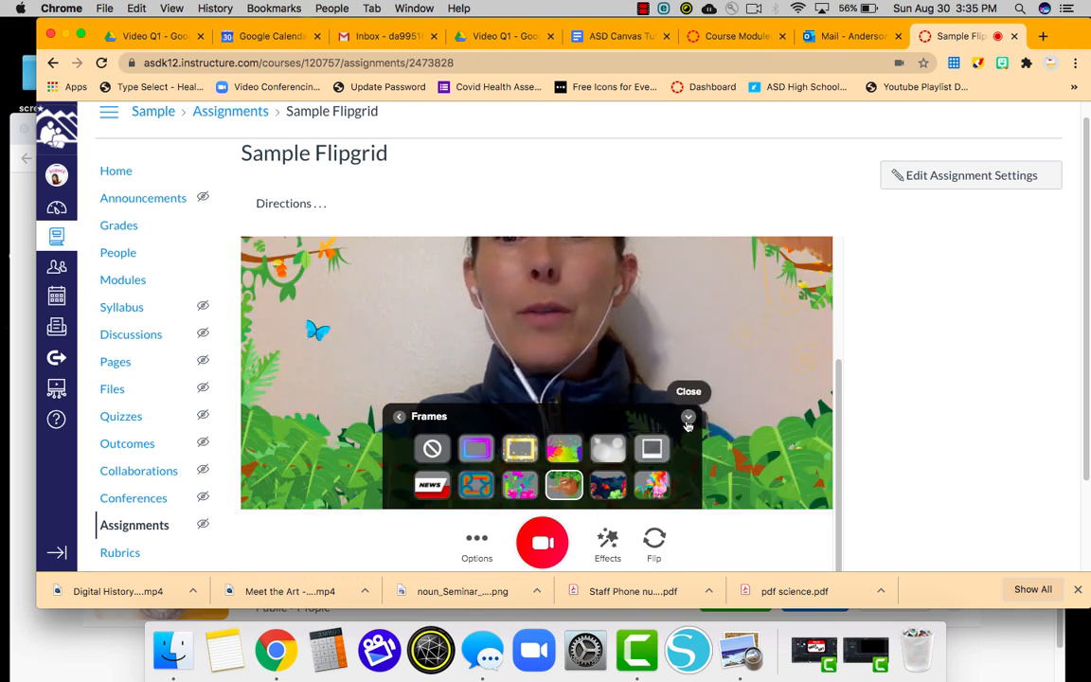
pyautogui.click(689, 417)
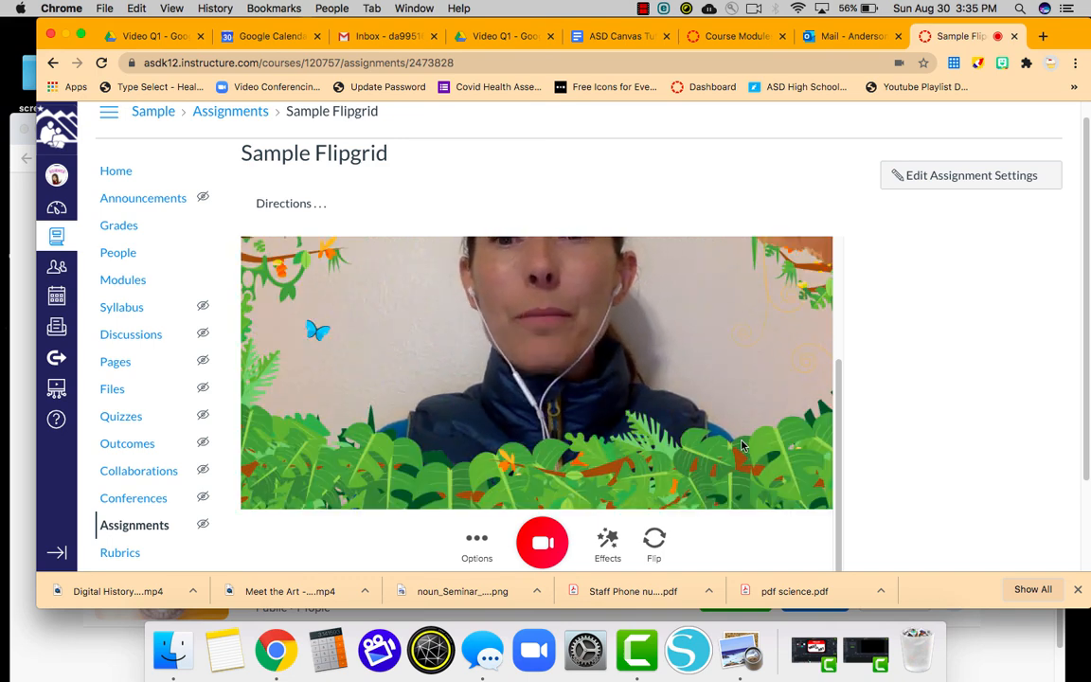
# Bring the Flipgrid educator Discussion window to the front.
pyautogui.scroll(-3, 882, 456)
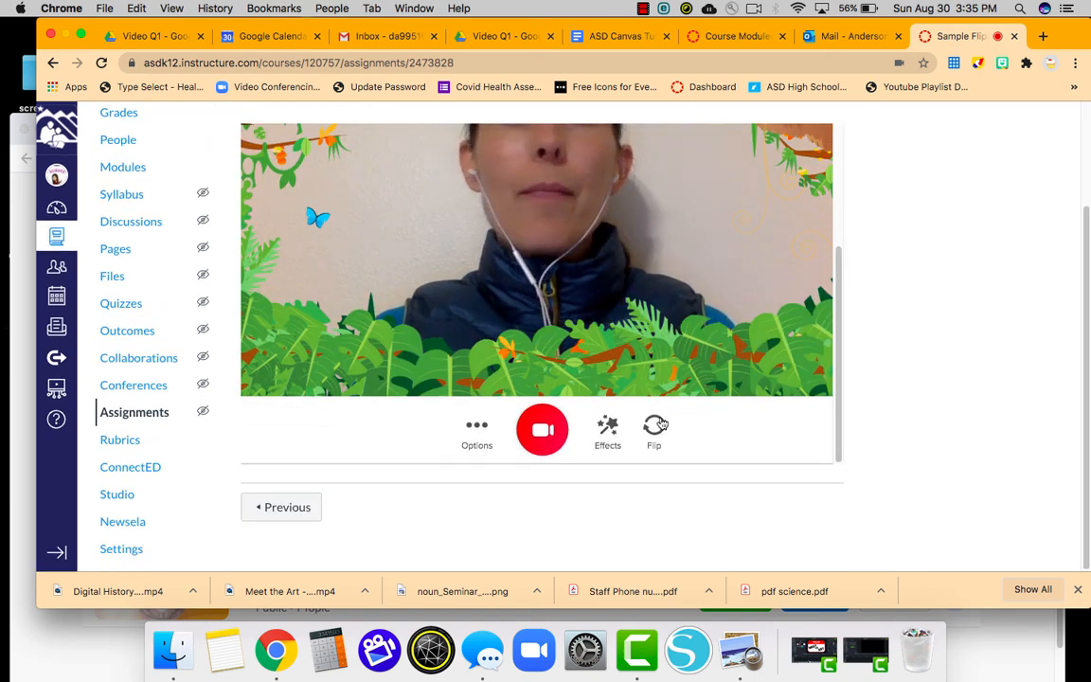
pyautogui.scroll(3, 660, 426)
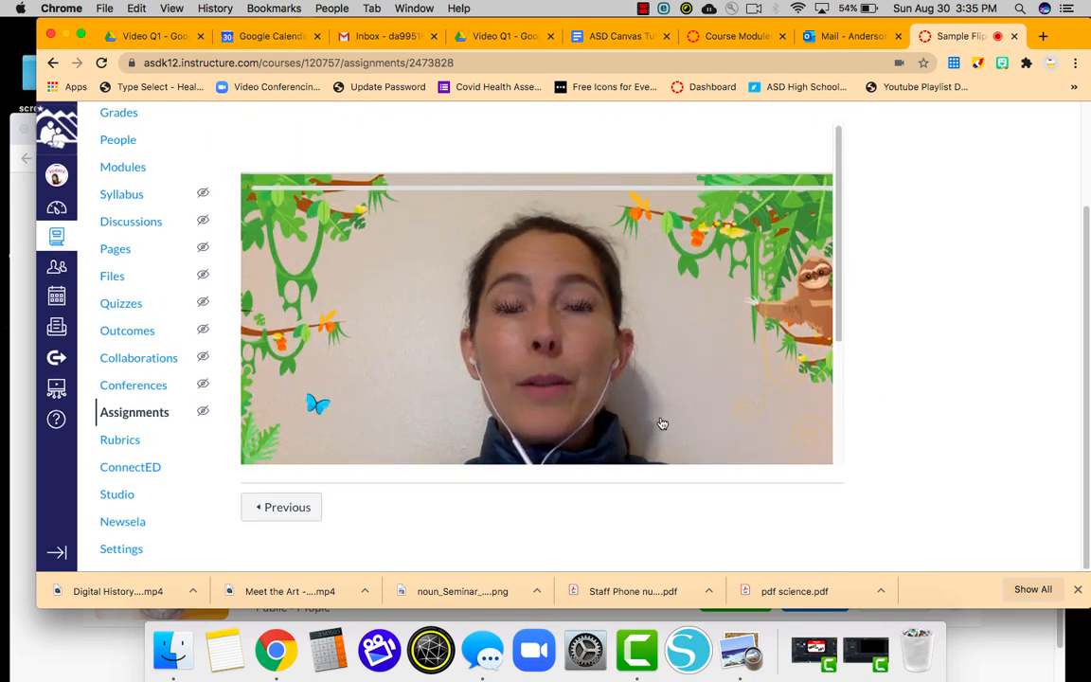
pyautogui.click(14, 422)
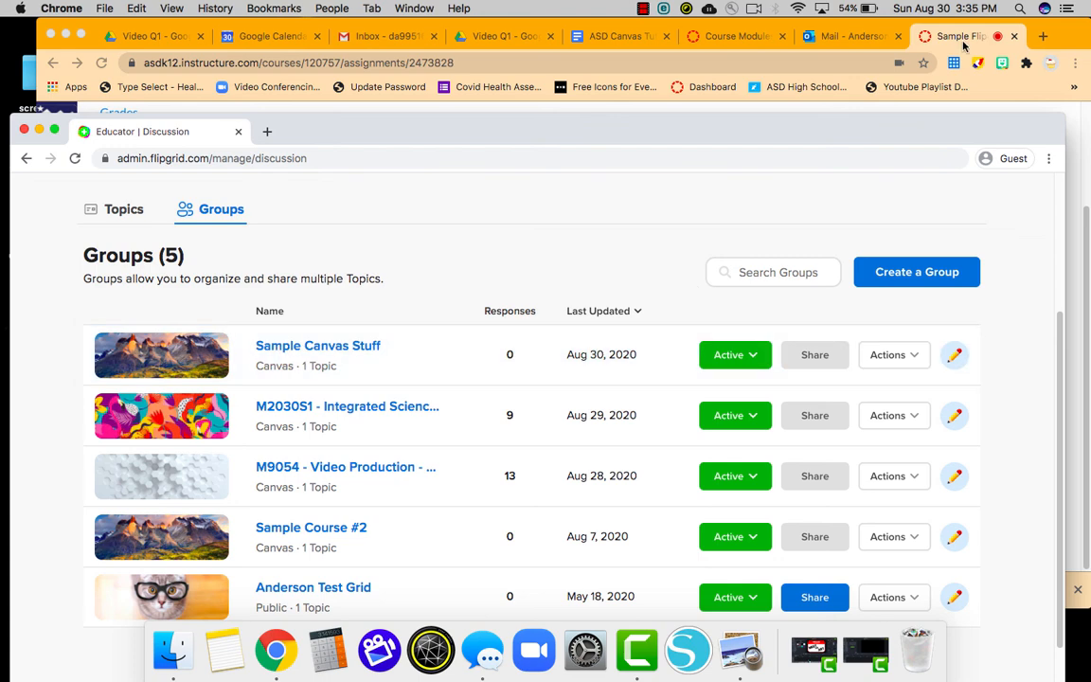
# Switch back to the Canvas assignment window with the jungle-framed recorder.
pyautogui.press('super+grave')
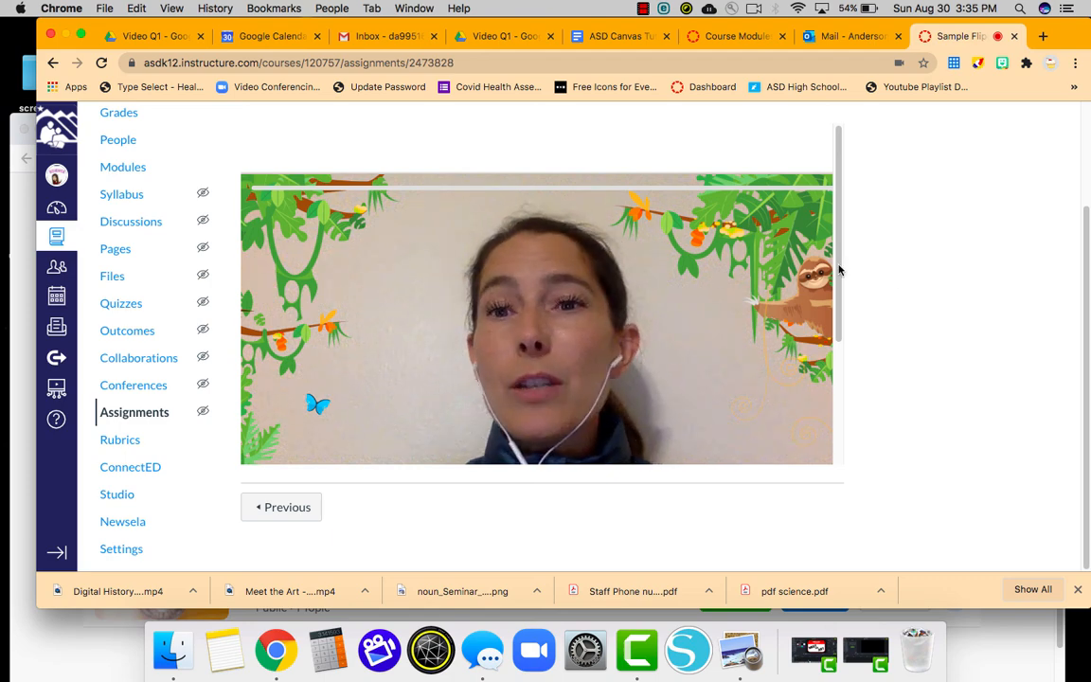
pyautogui.moveTo(840, 313); pyautogui.dragTo(836, 447)
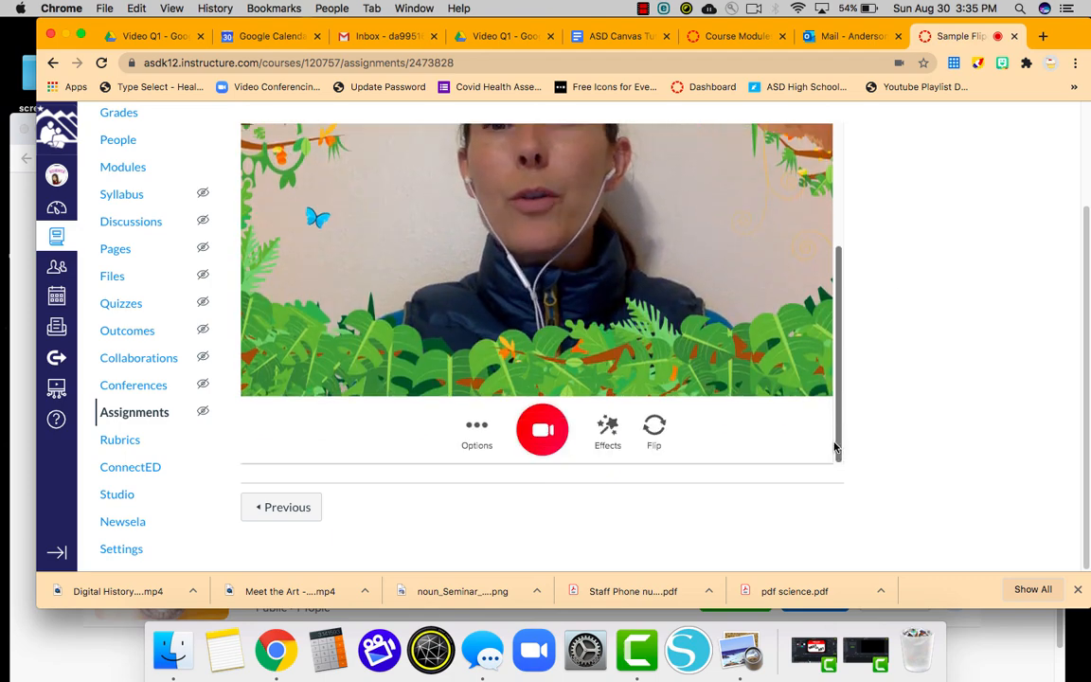
pyautogui.moveTo(846, 346); pyautogui.dragTo(852, 239)
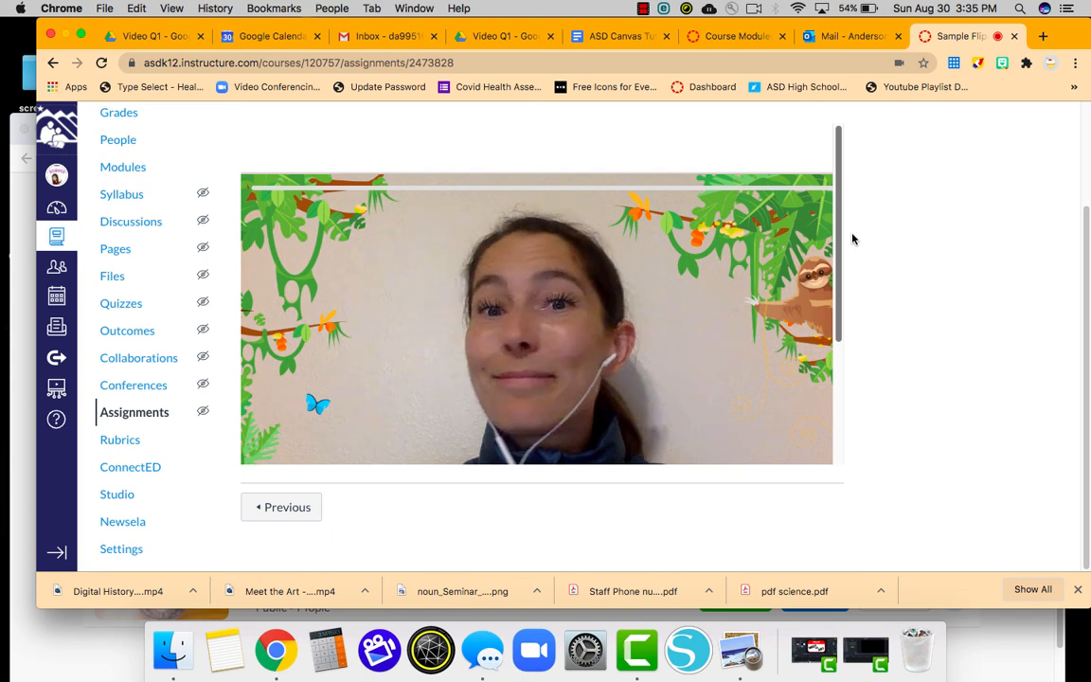